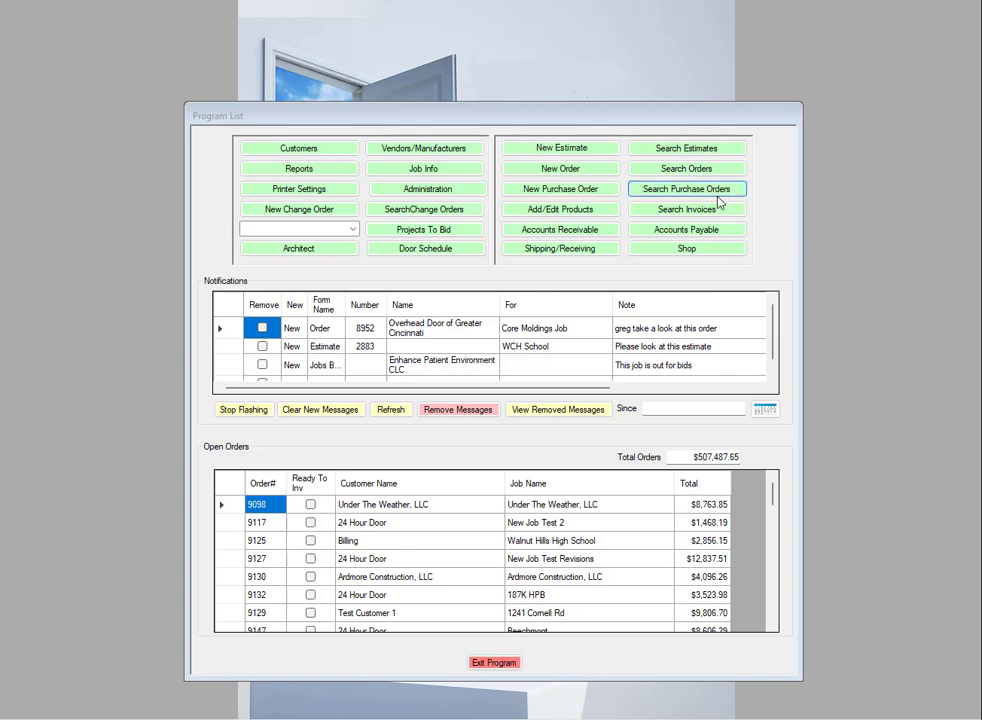
Open the product add/edit form, set the vendor to Hager Companies and the category to Hinges, Pivots, Etc
left_click(555, 215)
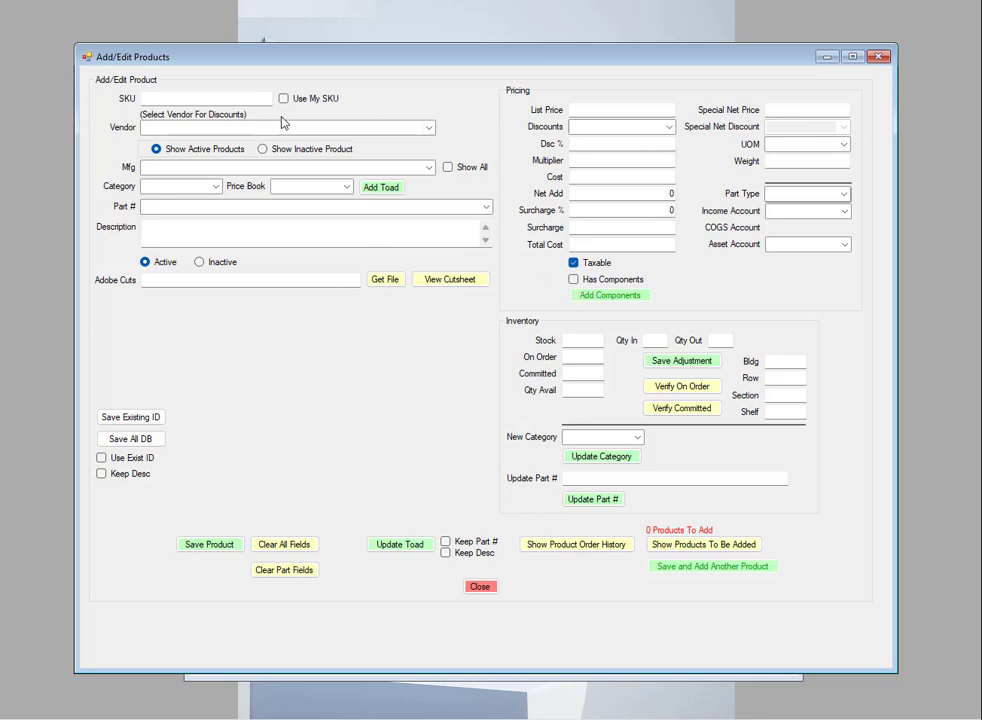
left_click(199, 128)
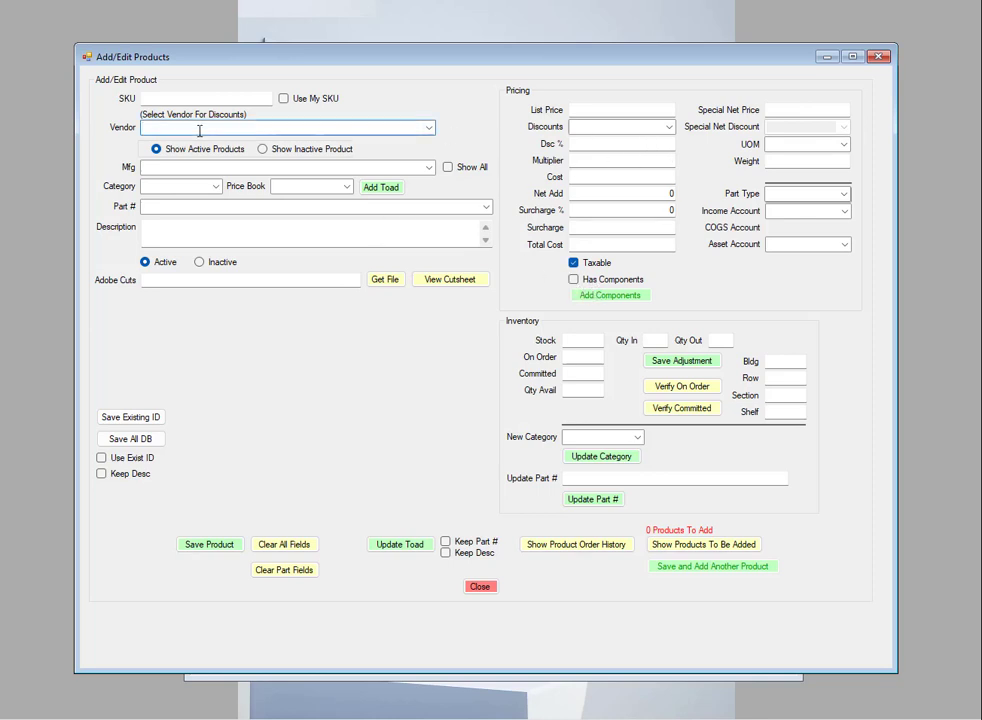
type("hager Companies")
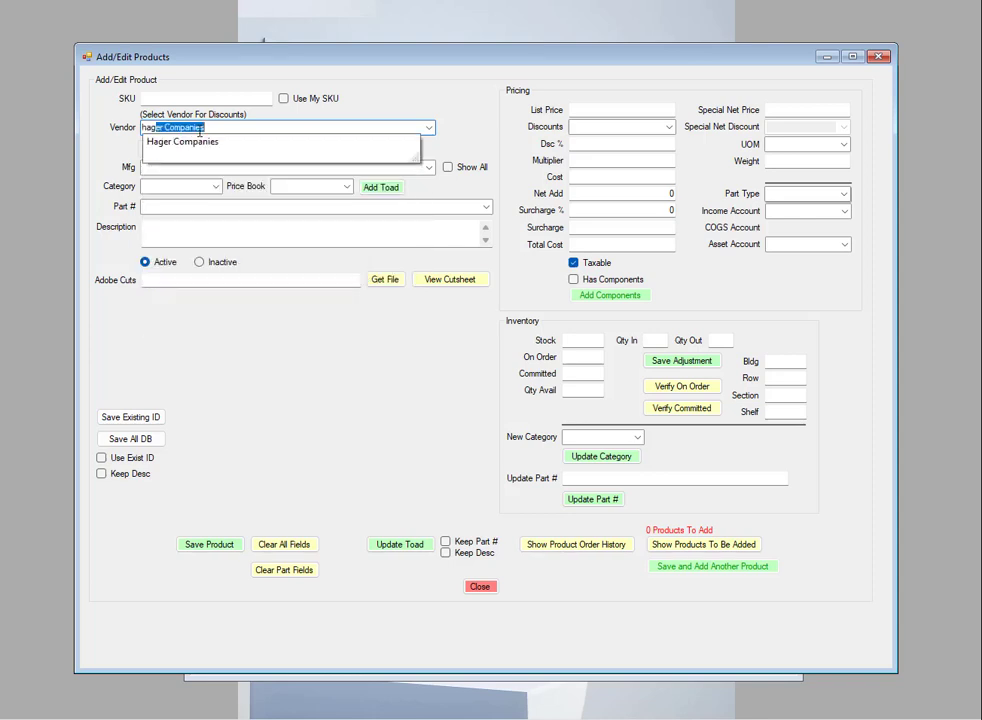
key("Return")
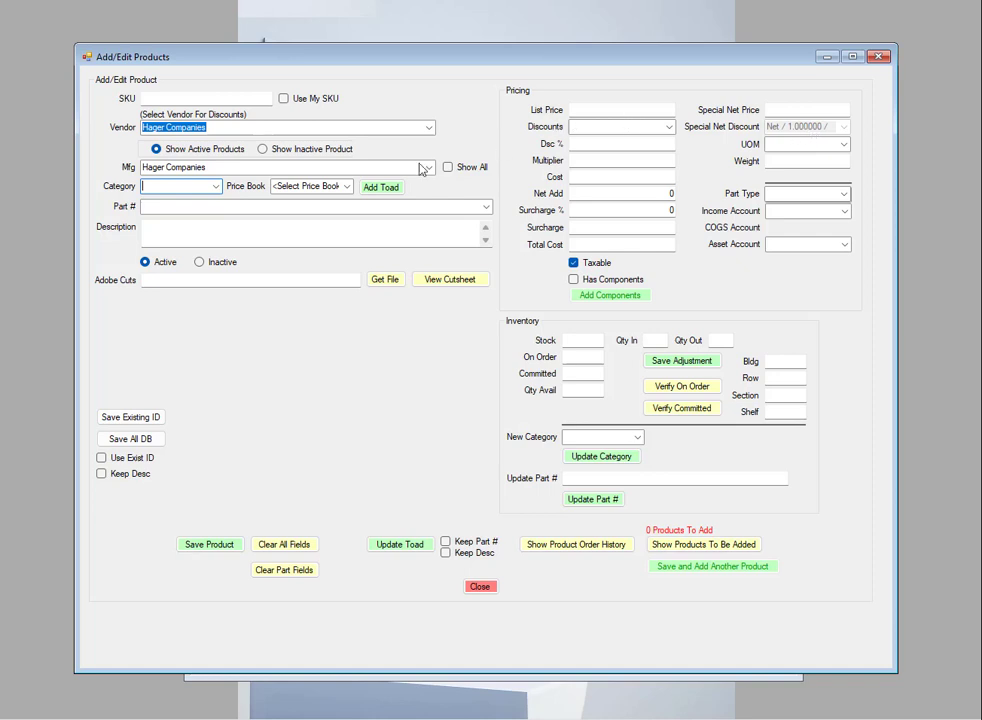
left_click(214, 186)
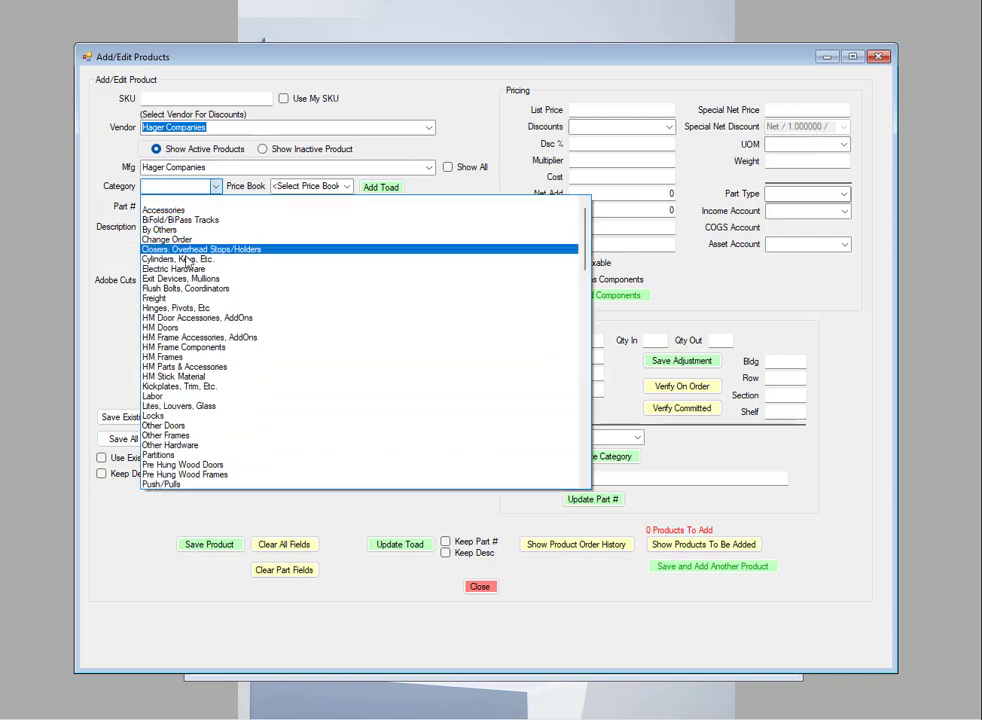
left_click(175, 308)
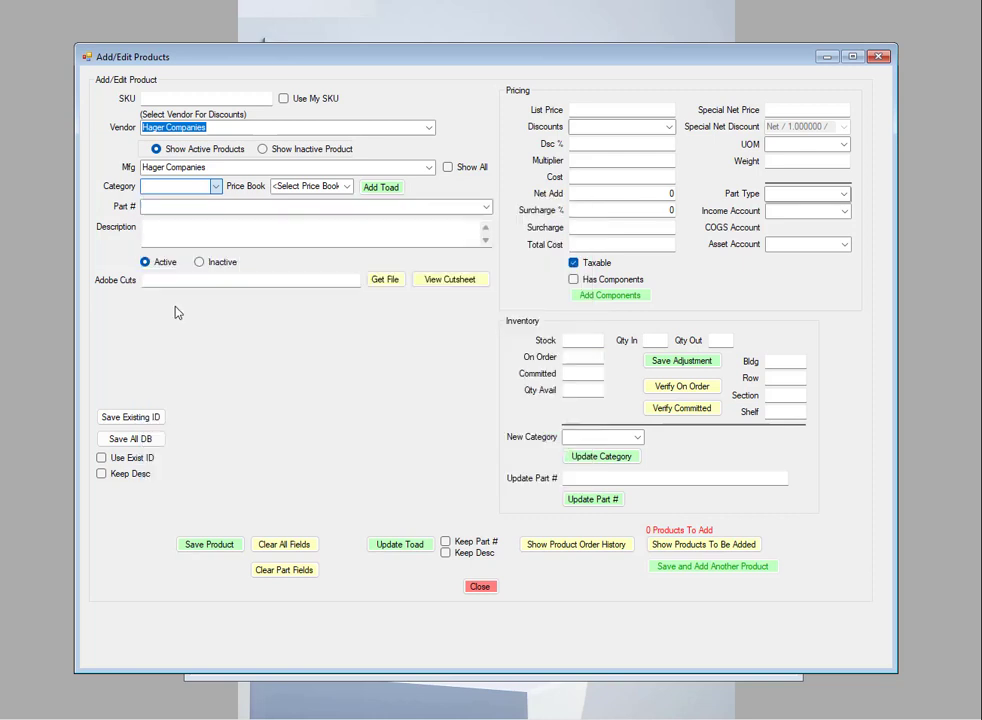
Load the product with part number BB1279 4-1/2" x 4-1/2" x US26D
left_click(198, 206)
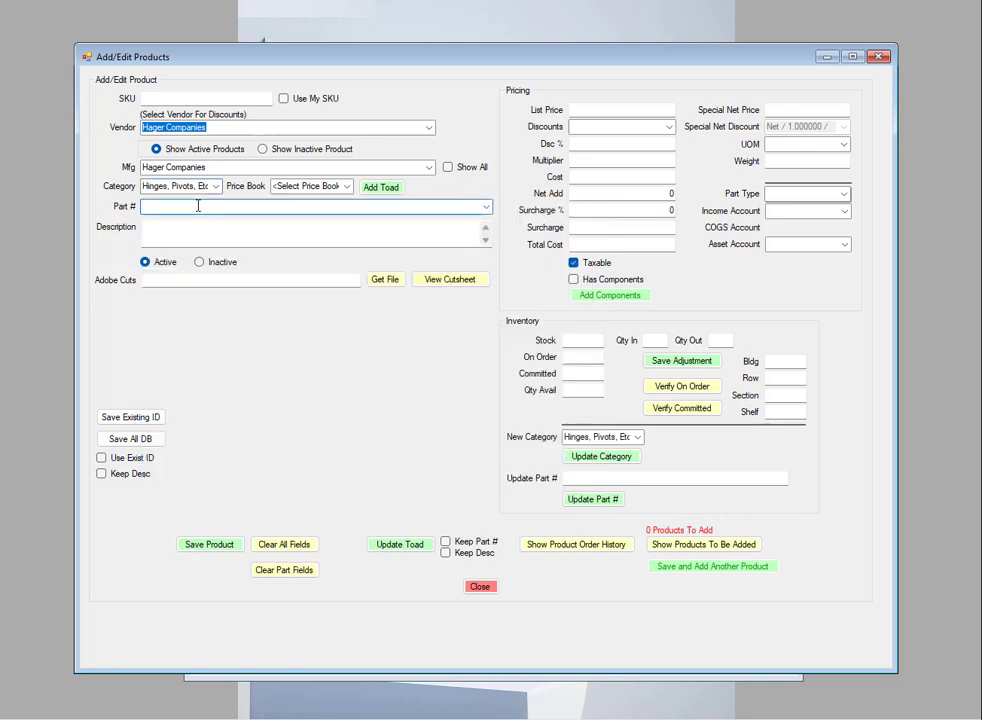
type("bb1279 ")
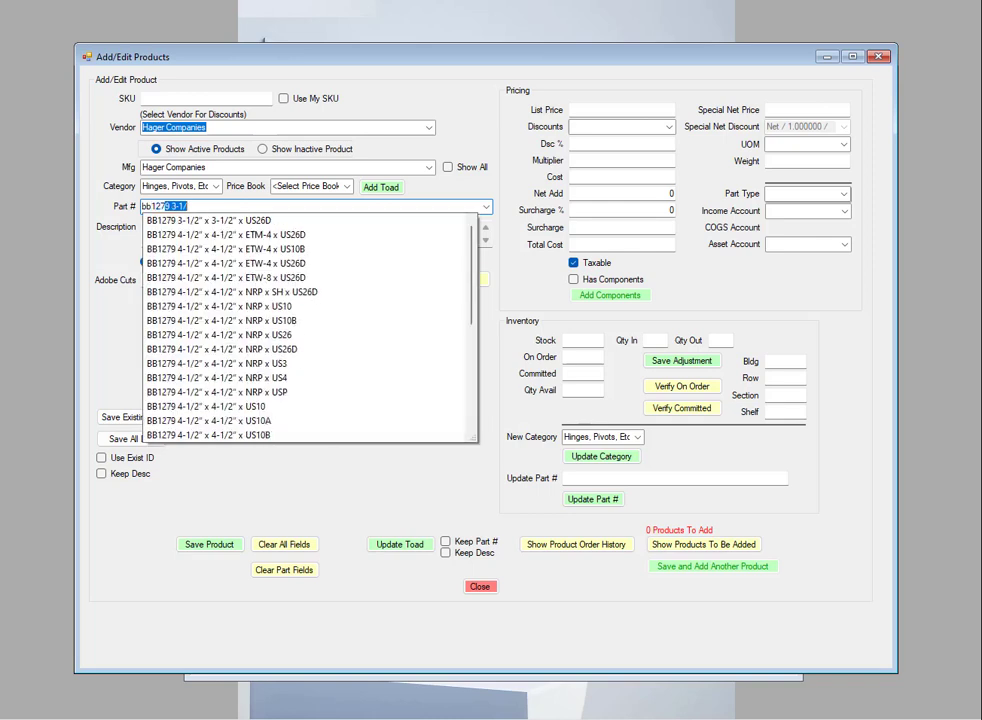
type("4")
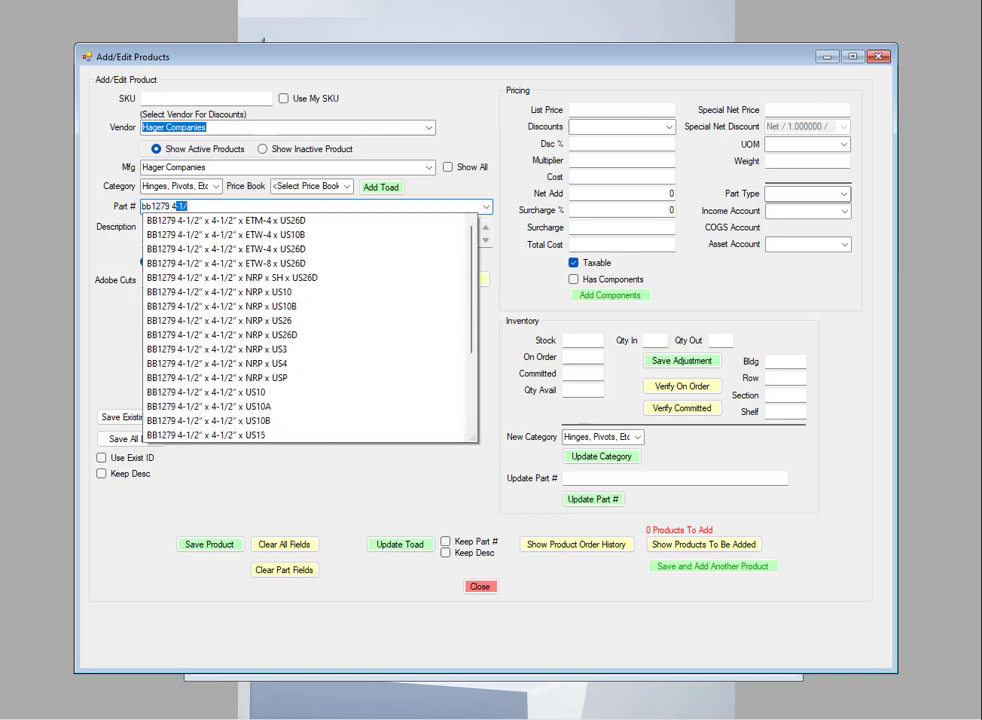
key("Down")
key("Down")
key("Down")
key("Down")
key("Down")
key("Down")
key("Down")
key("Down")
key("Down")
key("Down")
key("Down")
key("Down")
key("Down")
key("Down")
key("Down")
key("Down")
key("Down")
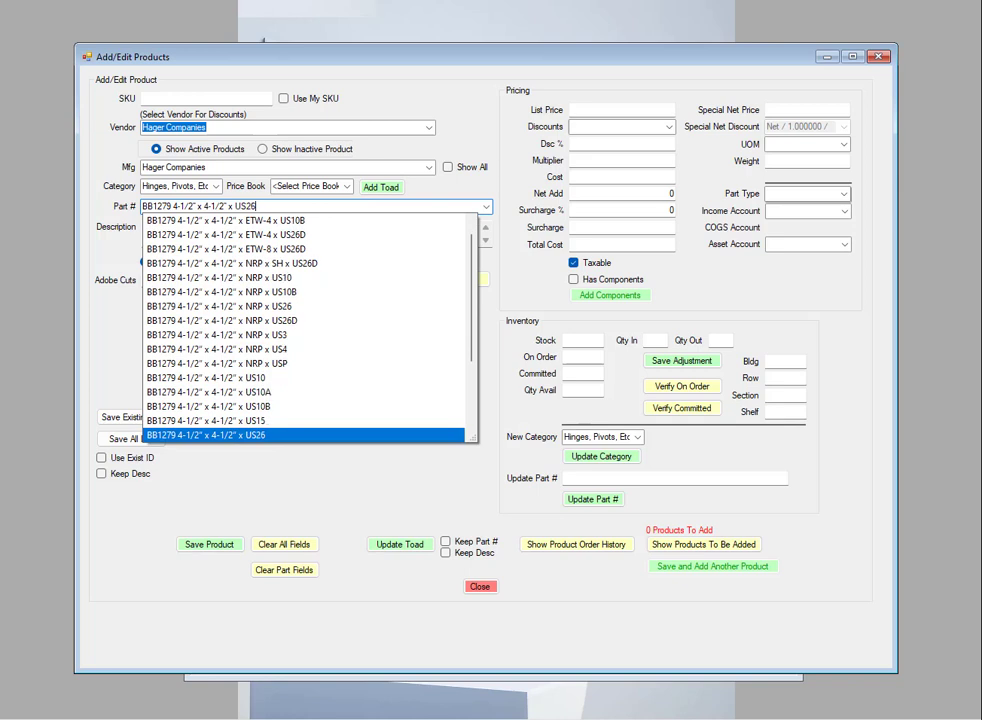
key("Down")
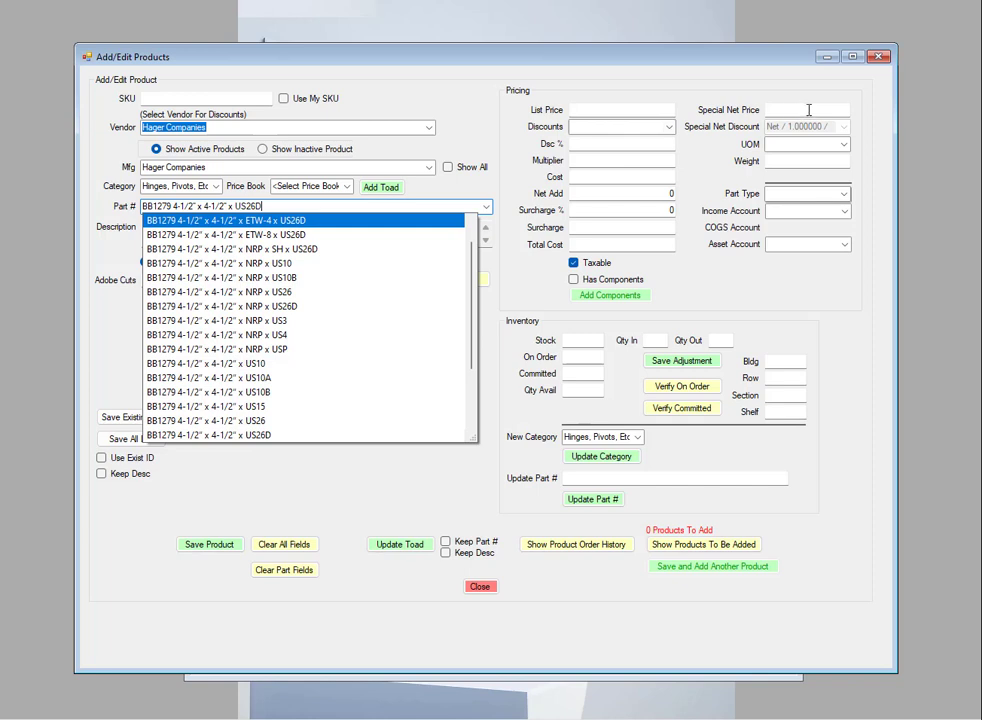
left_click(265, 433)
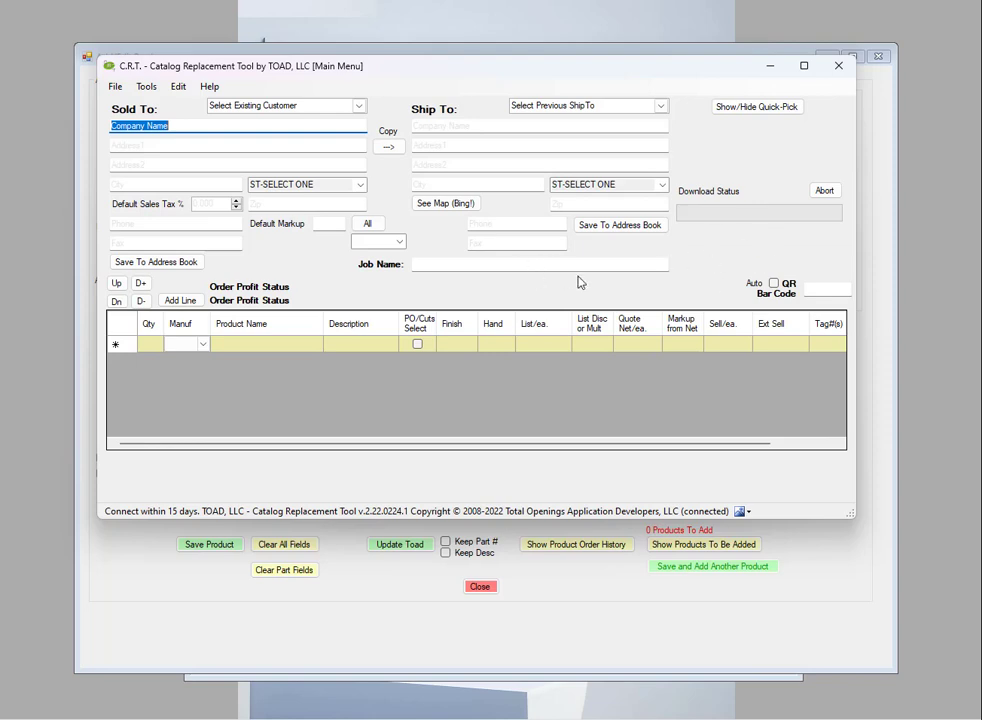
Close the Catalog Replacement Tool window and highlight the product's Special Net Price
left_click_drag(432, 72, 367, 316)
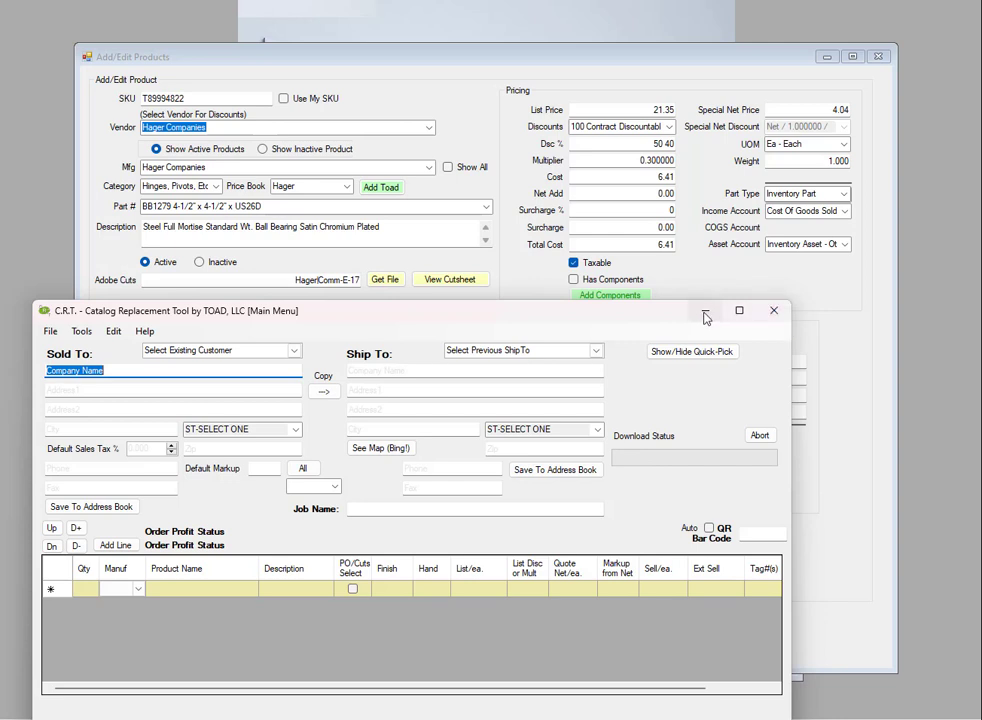
left_click(773, 313)
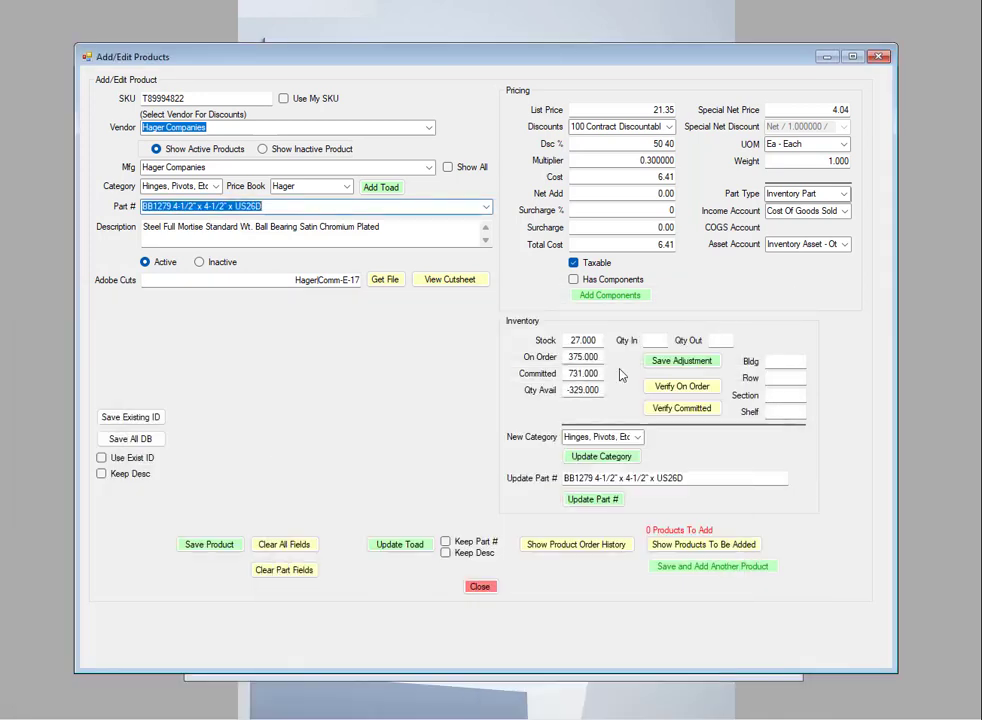
double_click(840, 110)
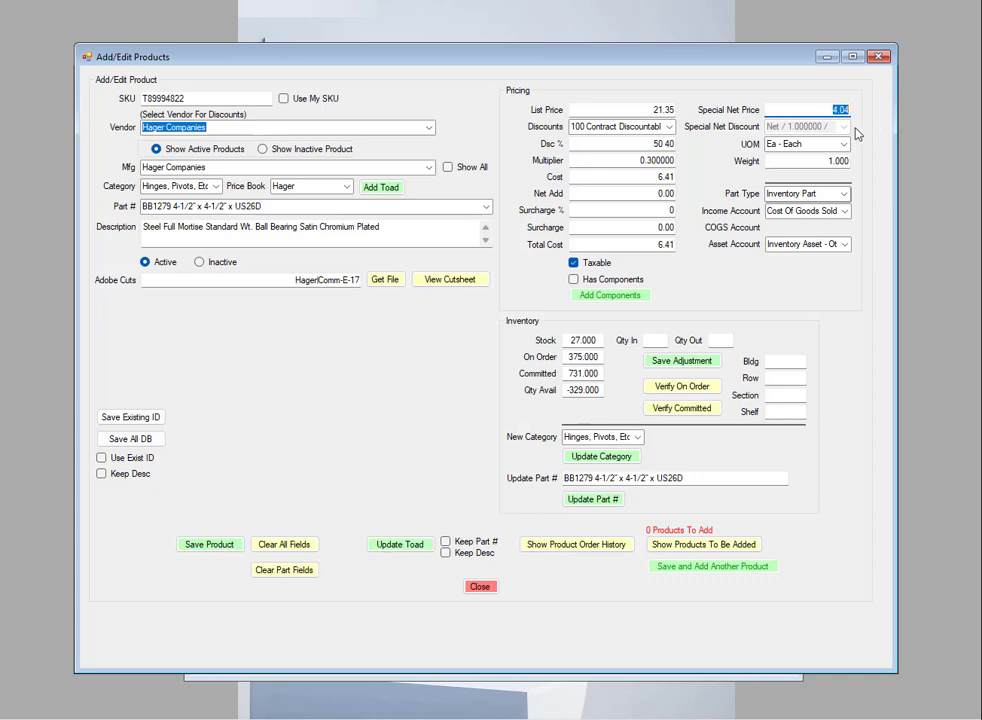
Load part 780-112HD x 79"OA x Clear and set its Special Net Price to 80.20
left_click(487, 207)
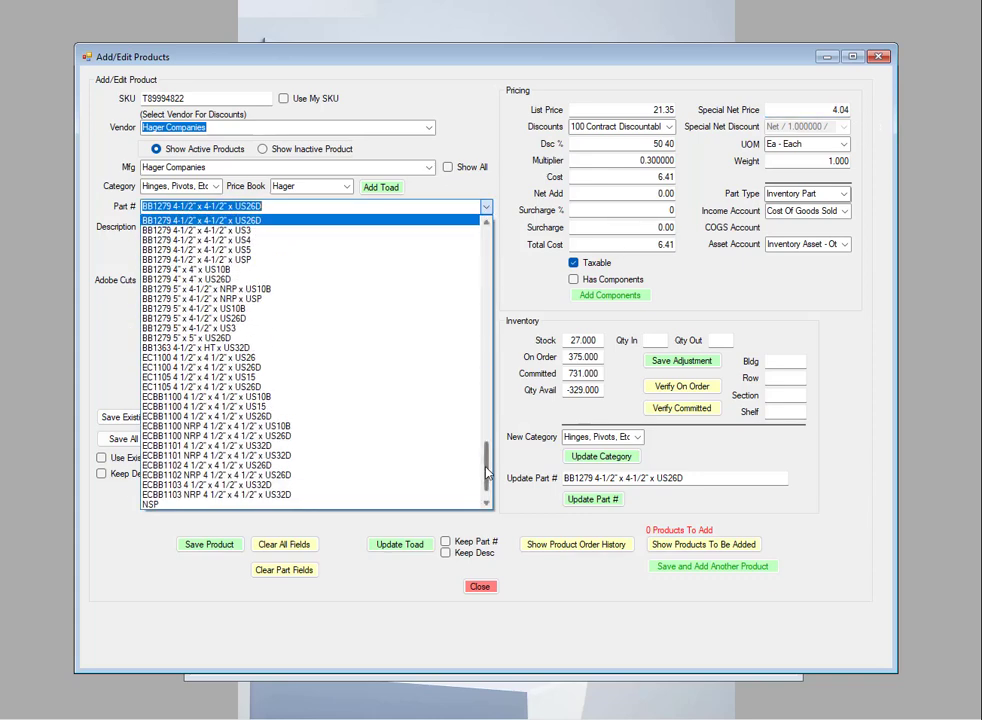
left_click_drag(485, 472, 484, 305)
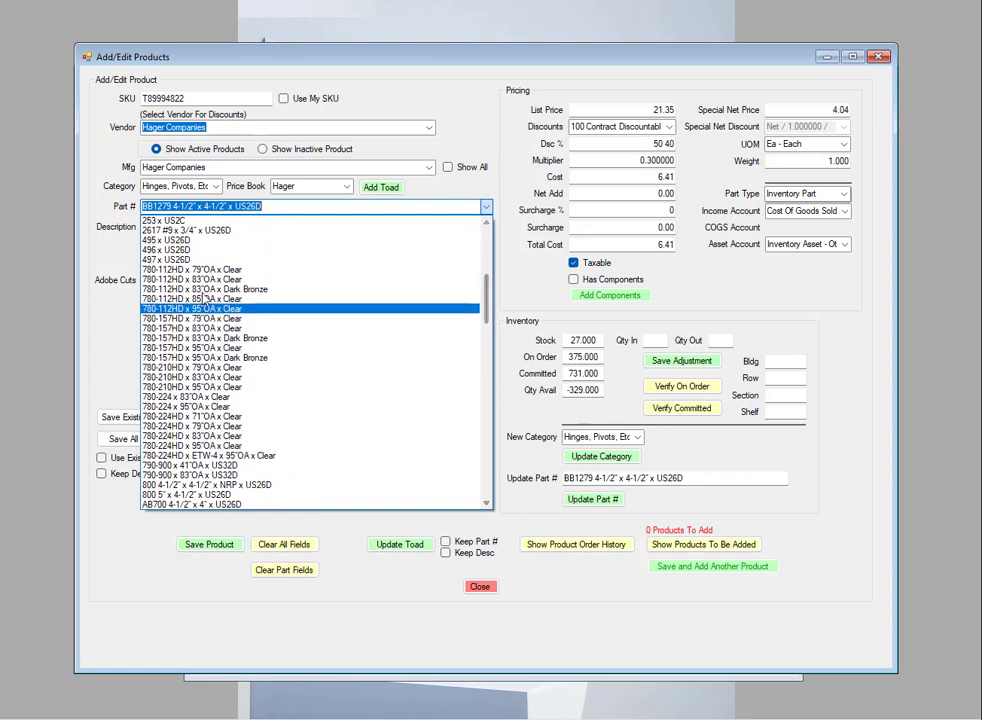
left_click(180, 269)
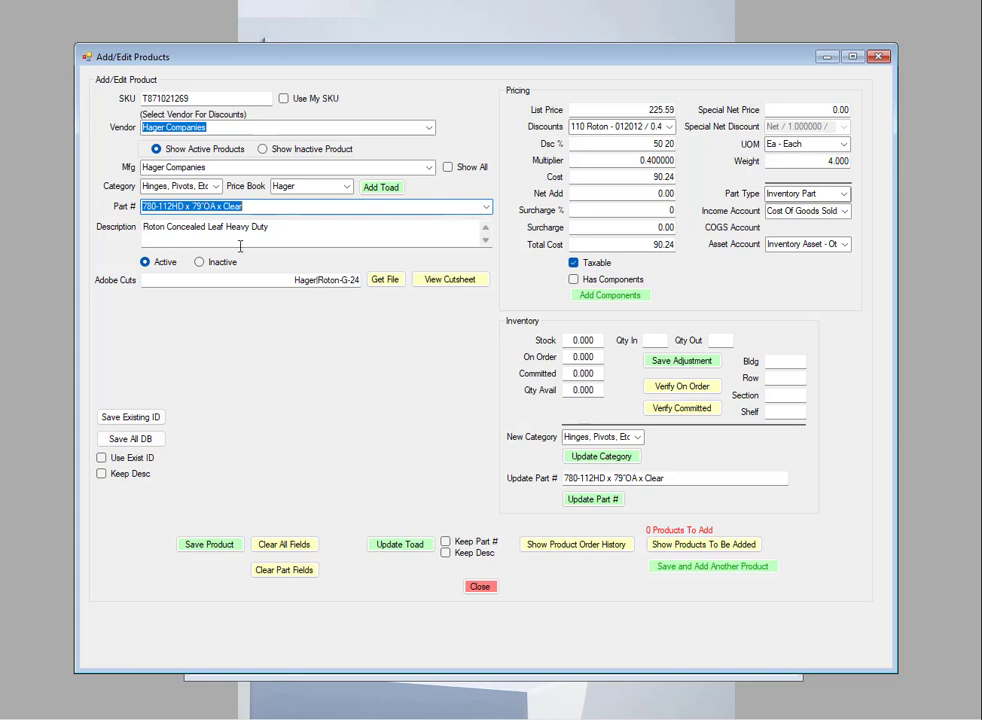
left_click(812, 110)
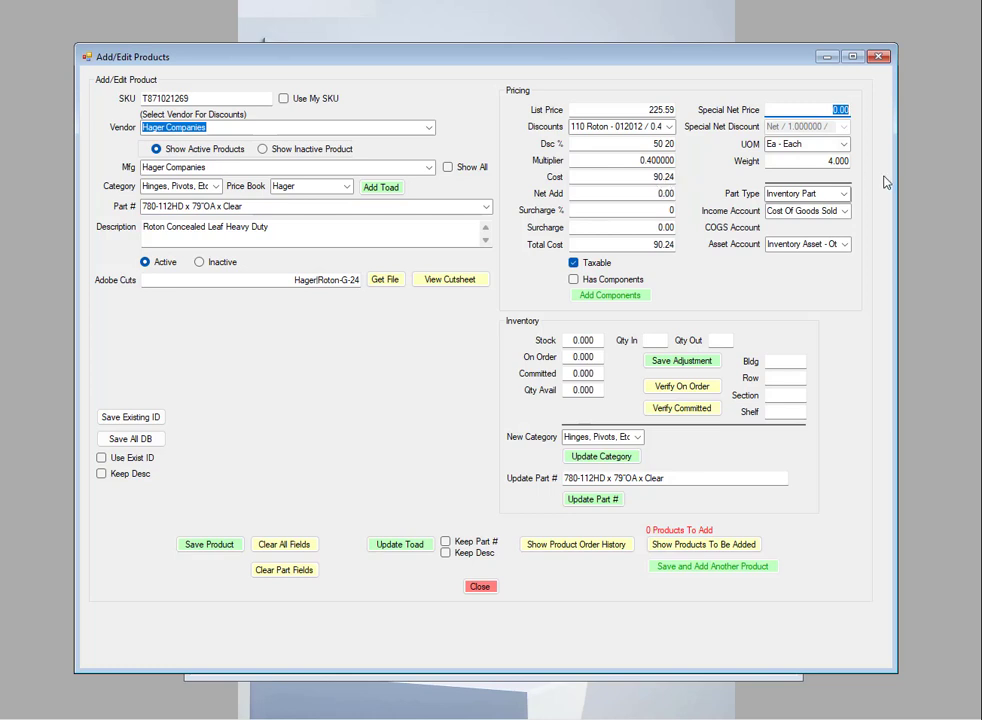
type("80.20")
Load part BB1279 4-1/2" x 4-1/2" x US26D again and minimize the product form
left_click(487, 207)
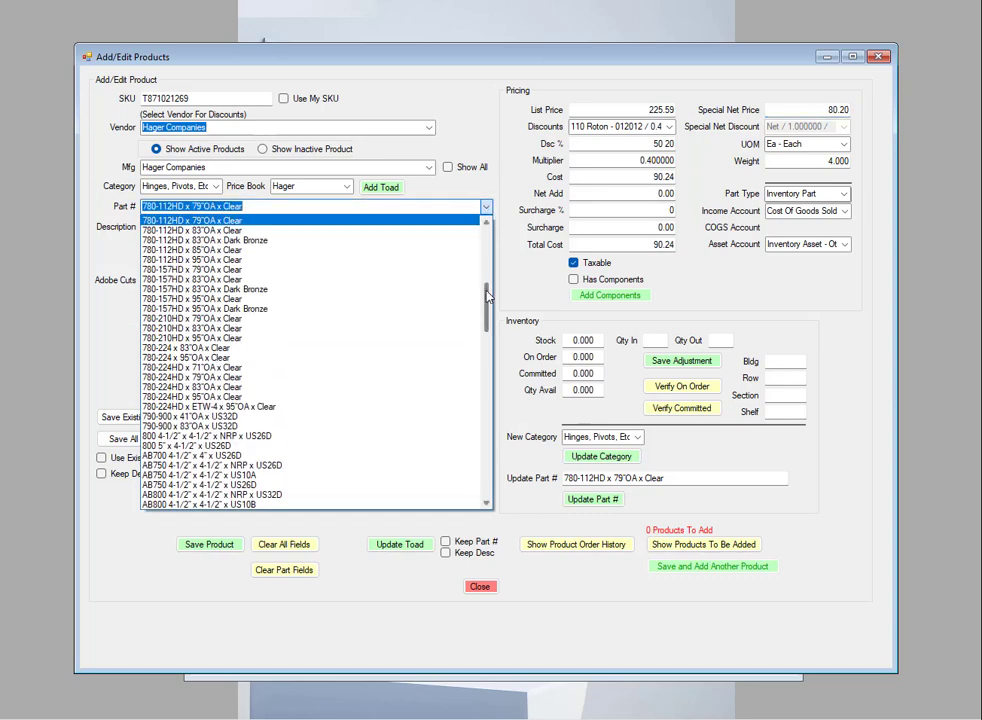
scroll(471, 372, "down", 20)
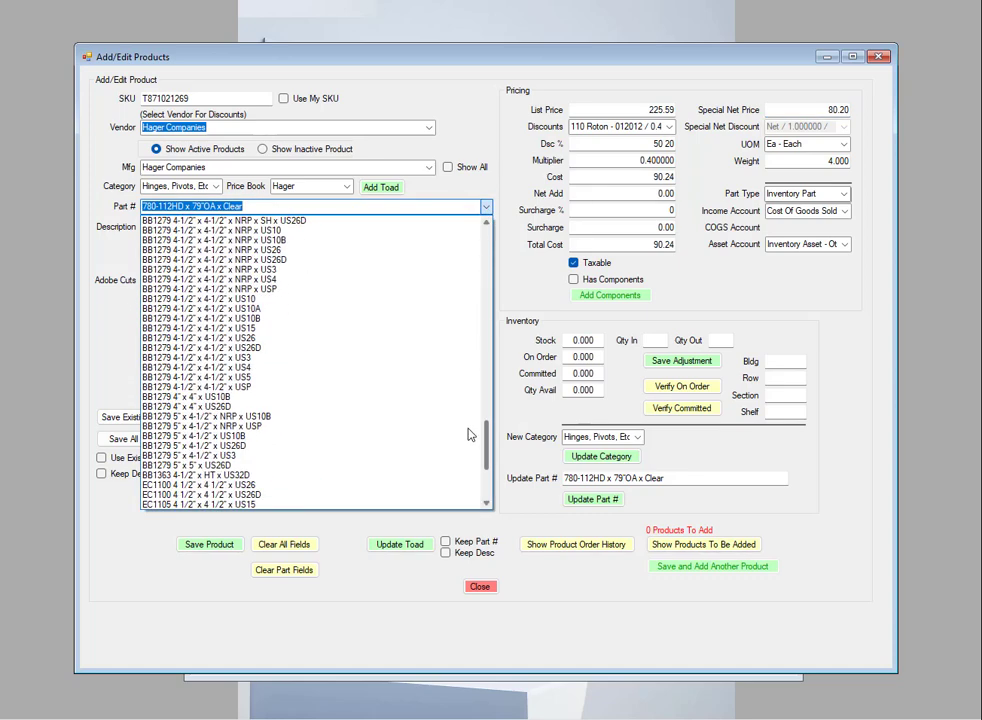
left_click(214, 348)
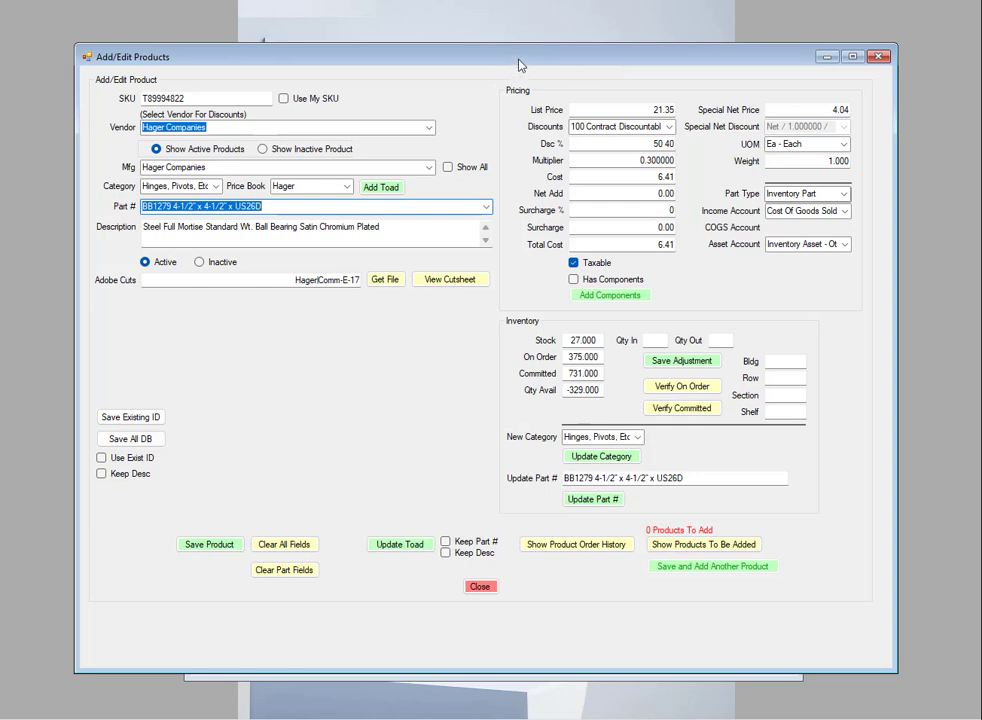
left_click(826, 58)
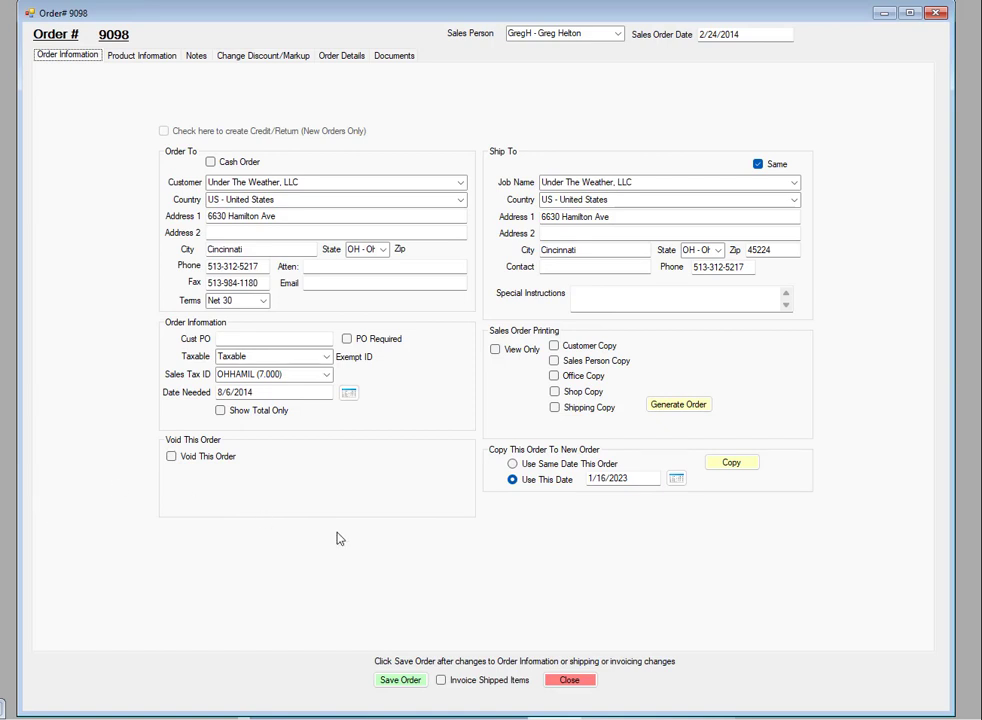
In the sales order's product information, enable Use Net Price and set the vendor to Hager Companies
left_click(148, 60)
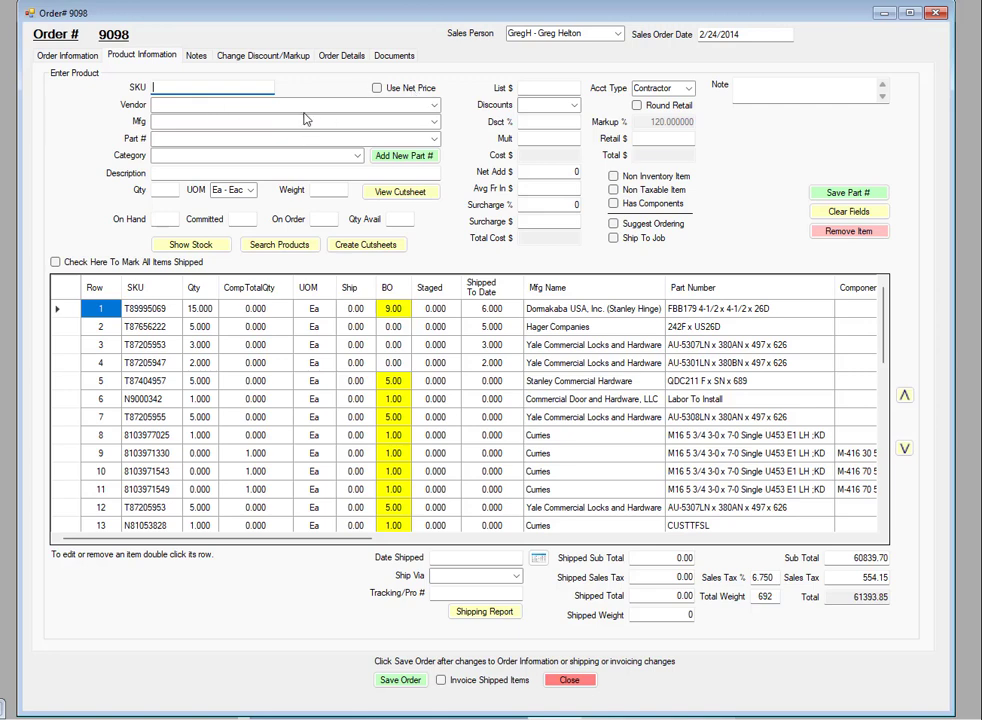
left_click(377, 89)
left_click(174, 105)
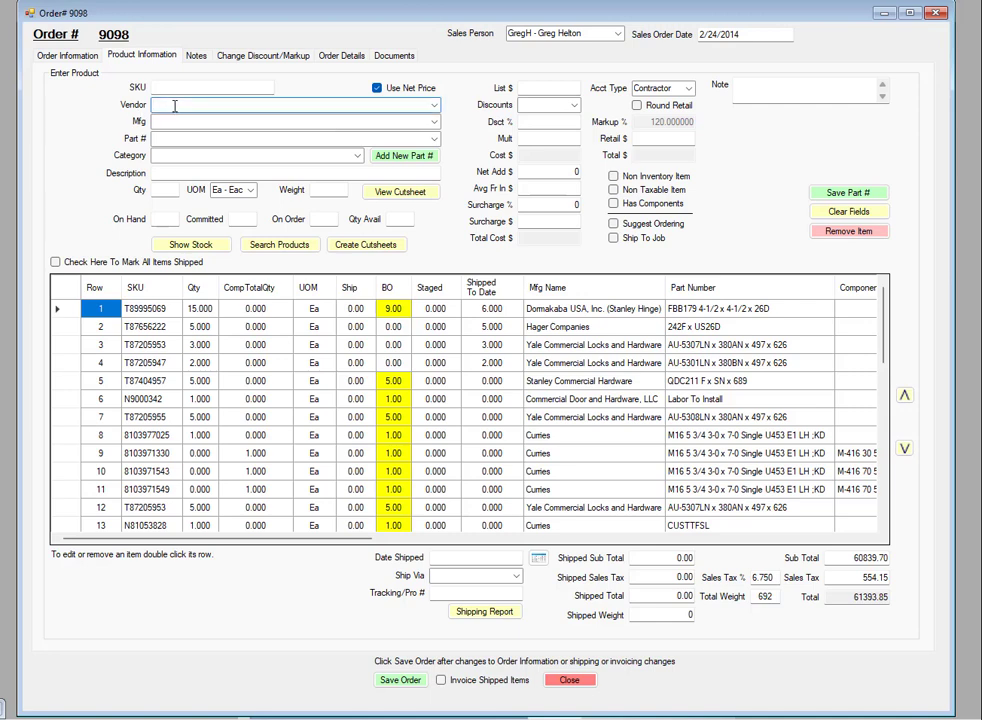
type("hager Companies")
key("Return")
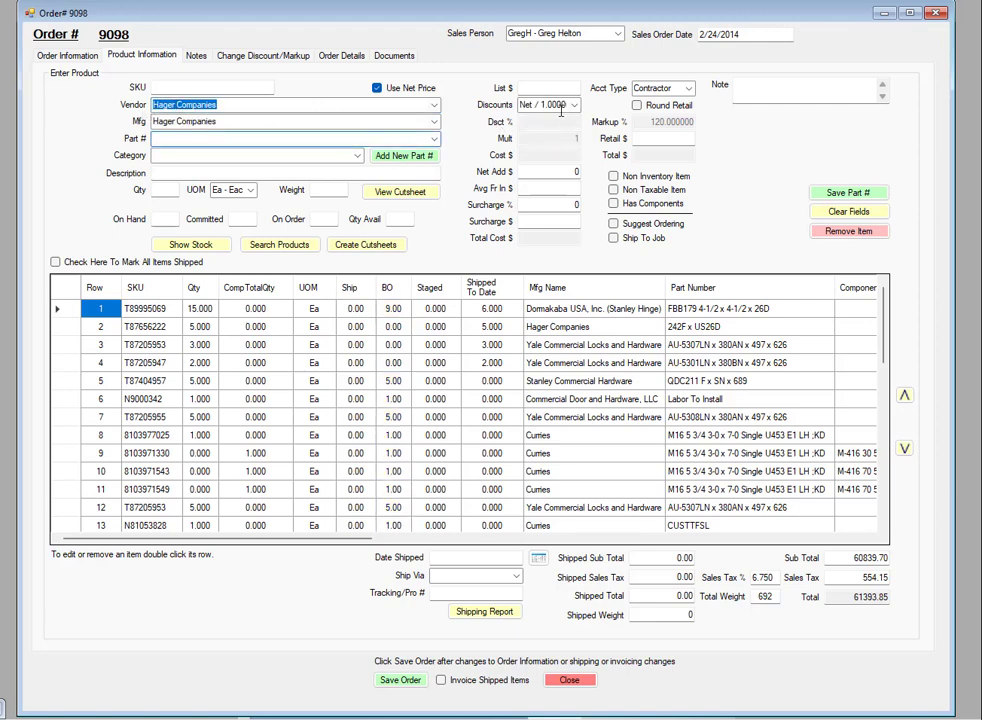
Select part number BB1279 4-1/2" x 4-1/2" x US26D for the order's new product line
left_click(192, 139)
type("bb1279")
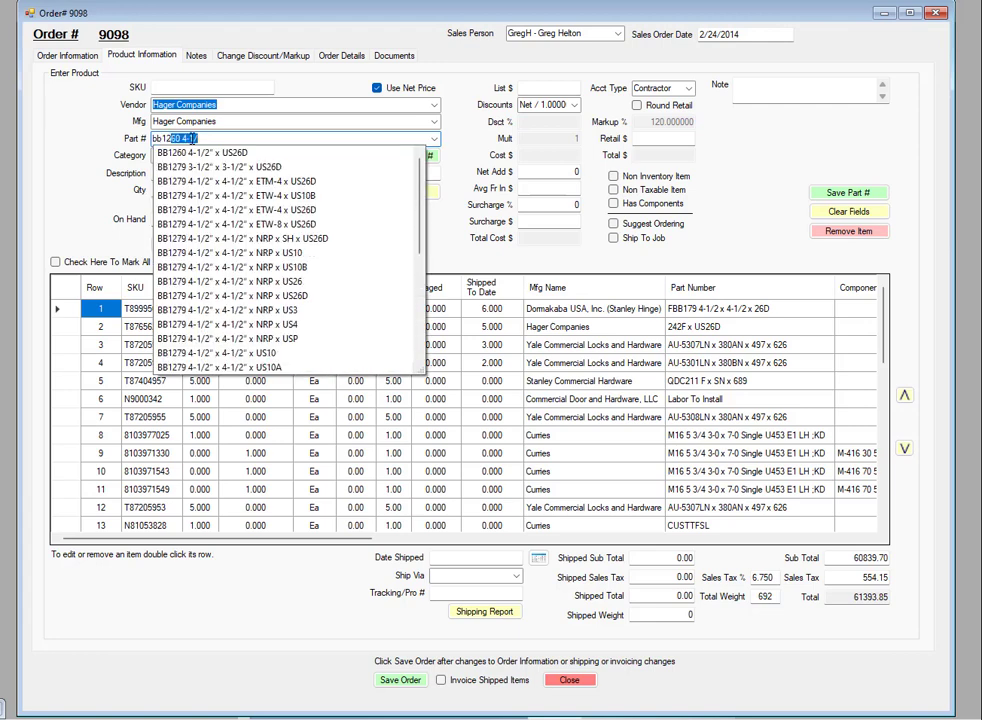
key("Down")
key("Down")
key("Down")
key("Down")
key("Down")
key("Down")
key("Down")
key("Down")
key("Down")
key("Down")
key("Down")
key("Down")
key("Down")
key("Down")
key("Down")
key("Down")
key("Down")
key("Down")
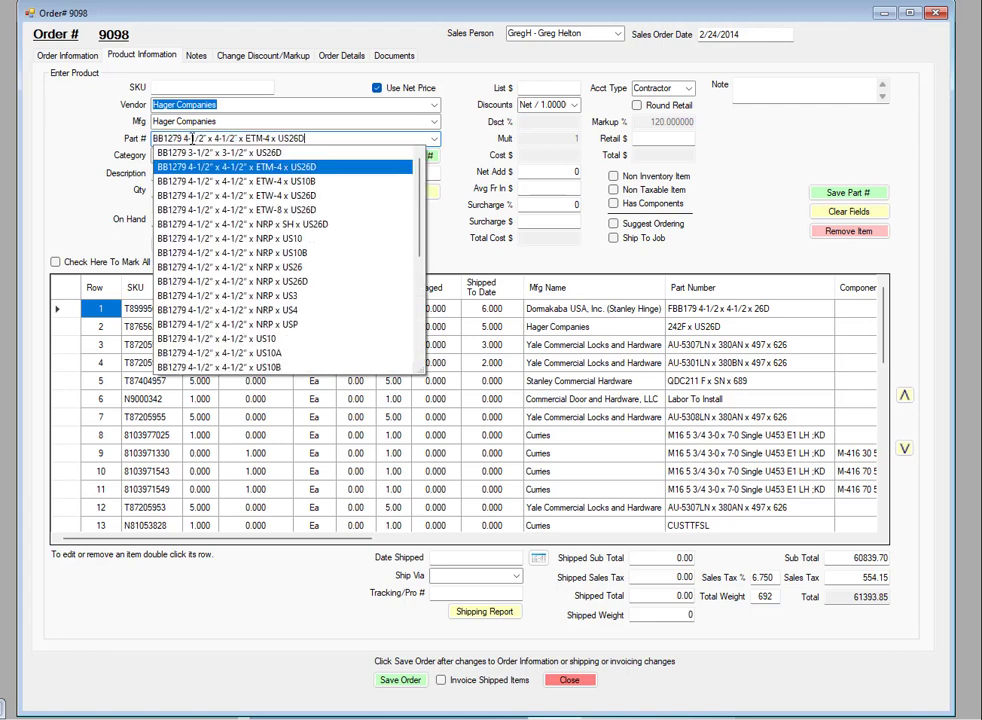
key("Down")
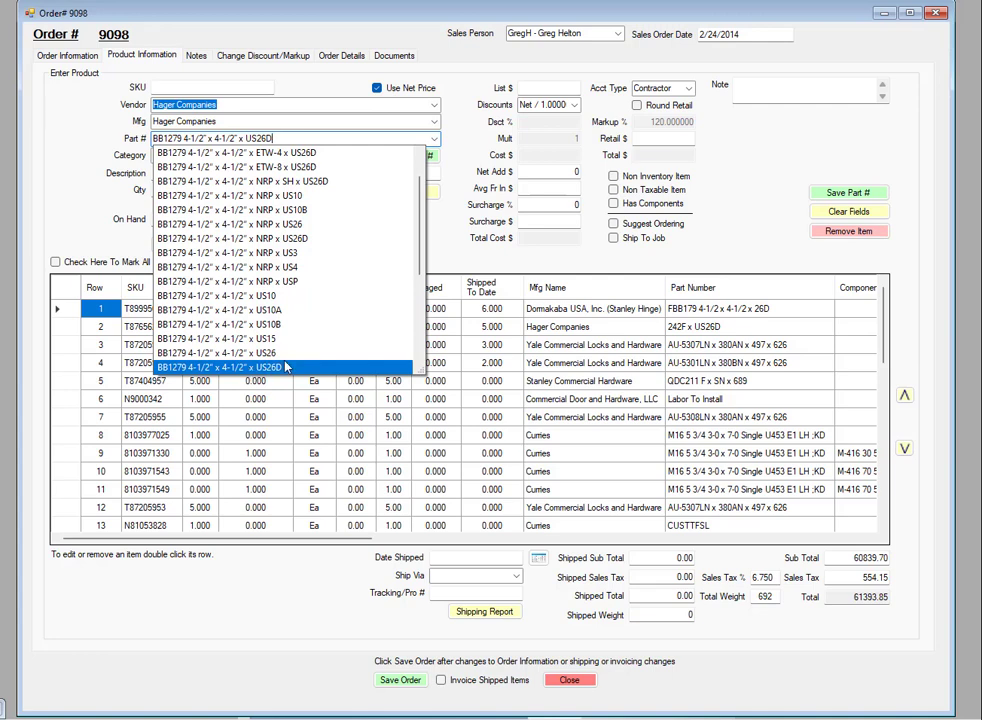
left_click(251, 368)
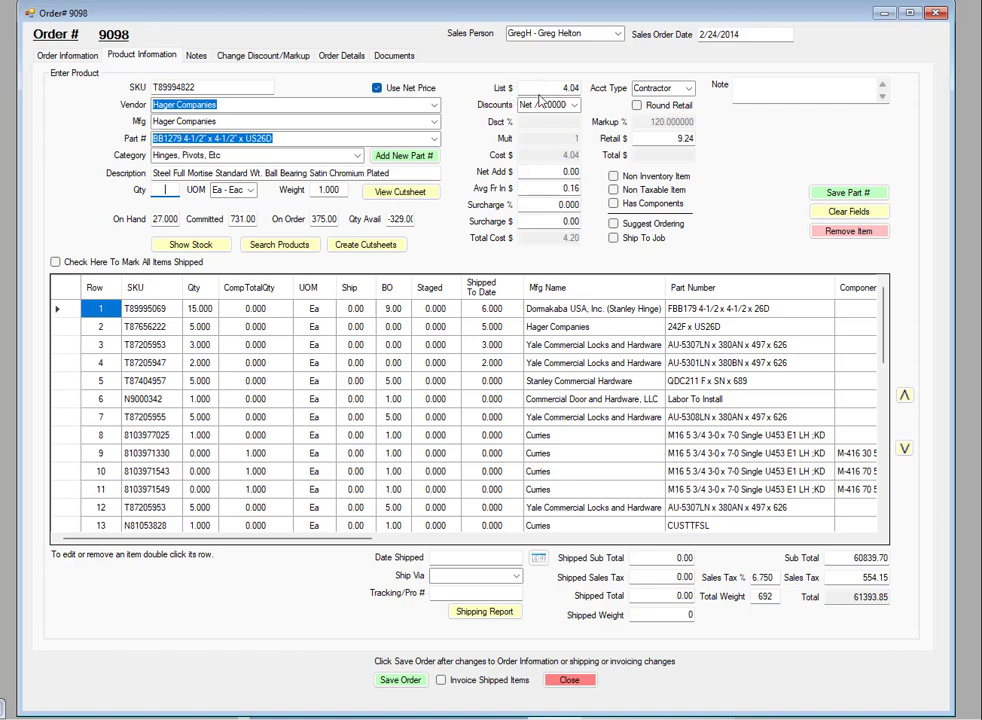
Disable Use Net Price and reselect part BB1279 4-1/2" x 4-1/2" x US26D to reload its list price
left_click(377, 89)
left_click(377, 89)
left_click(377, 89)
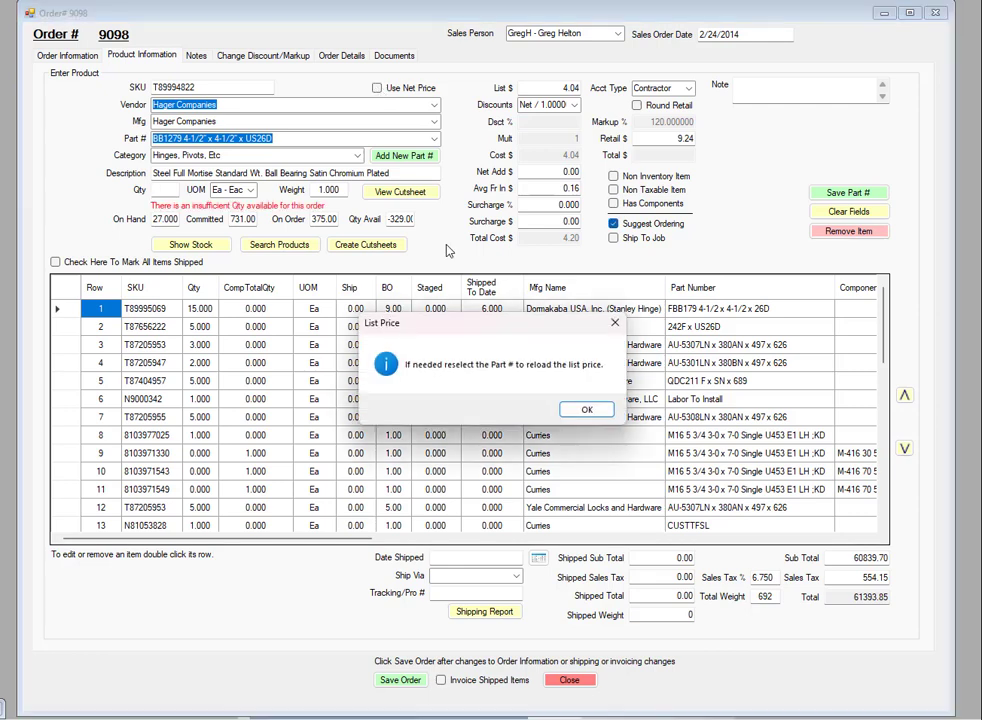
left_click(587, 411)
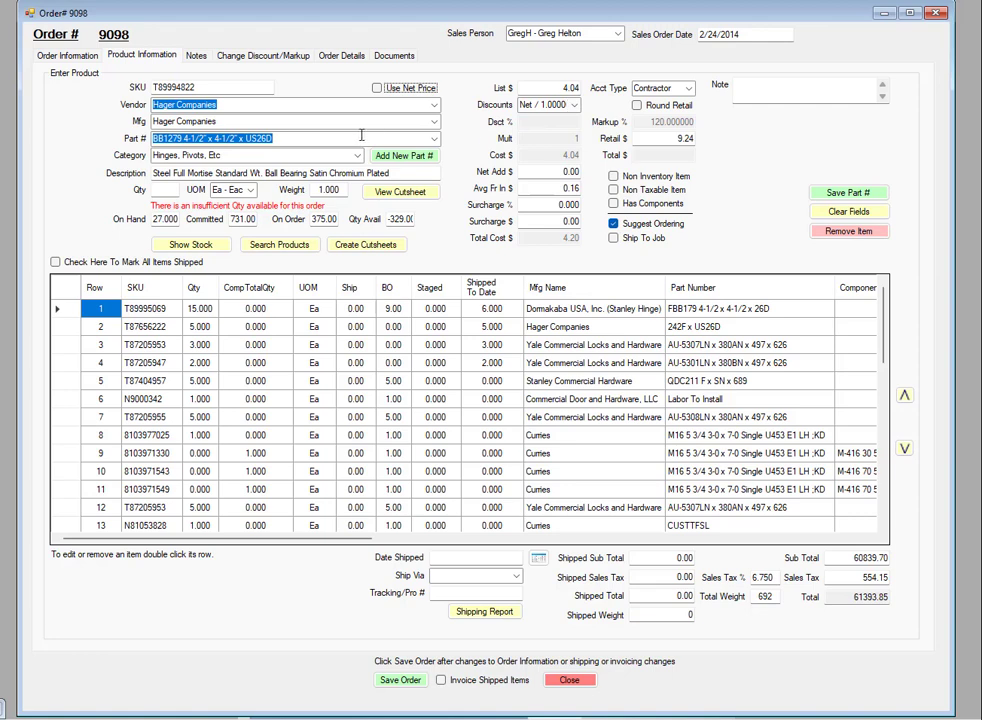
left_click(434, 140)
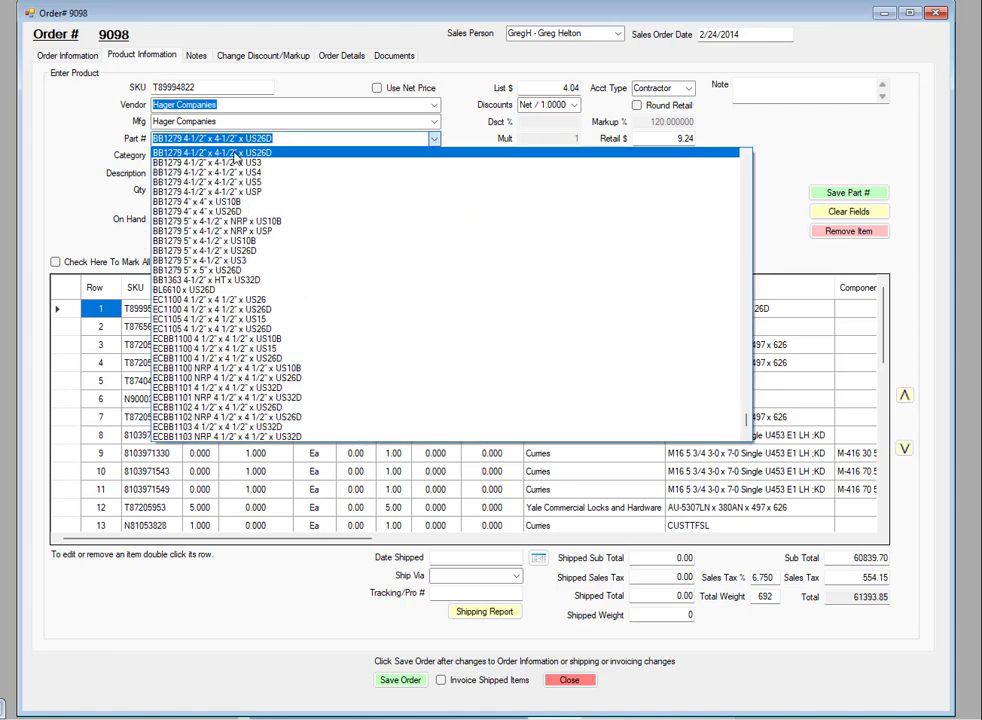
left_click(235, 154)
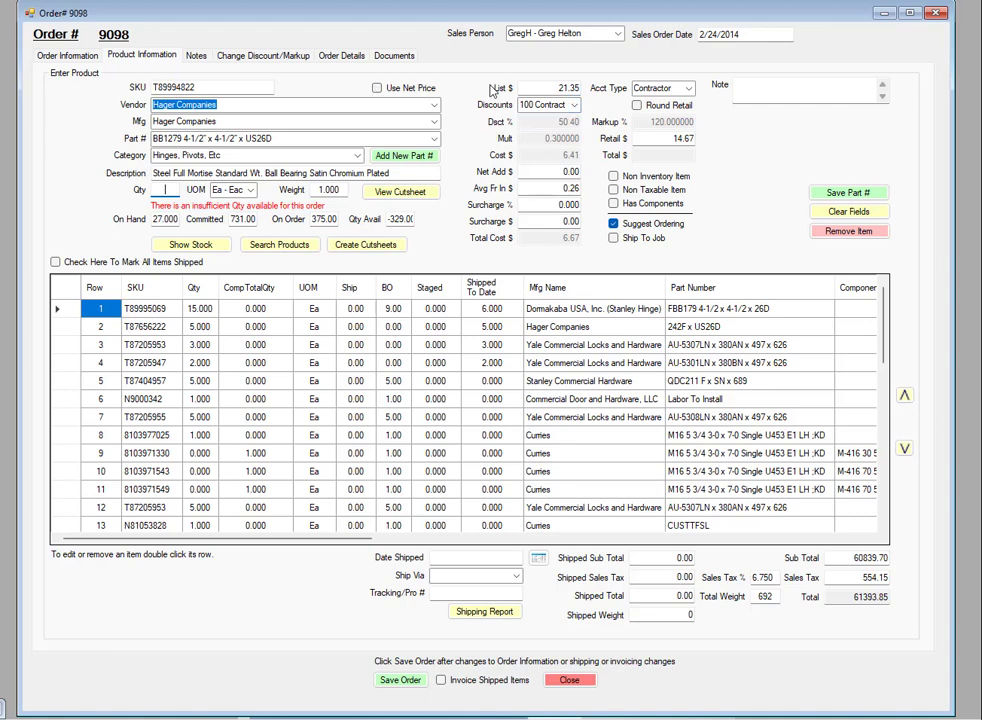
Enable Use Net Price and reselect part BB1279 4-1/2" x 4-1/2" x US26D to reload its net price
left_click(377, 89)
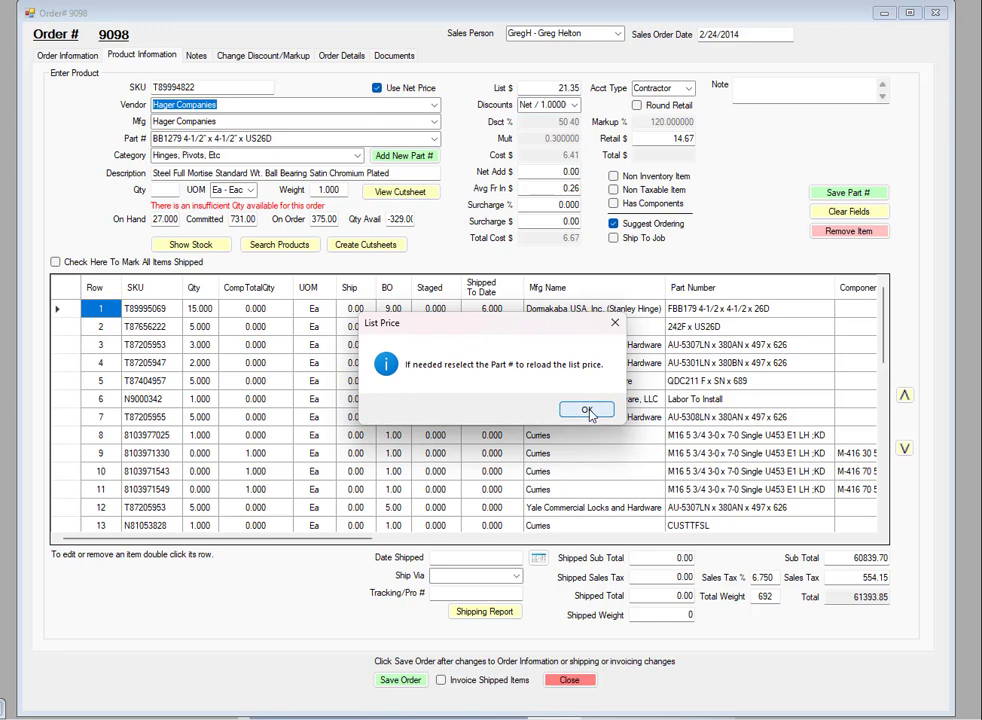
left_click(588, 410)
left_click(433, 139)
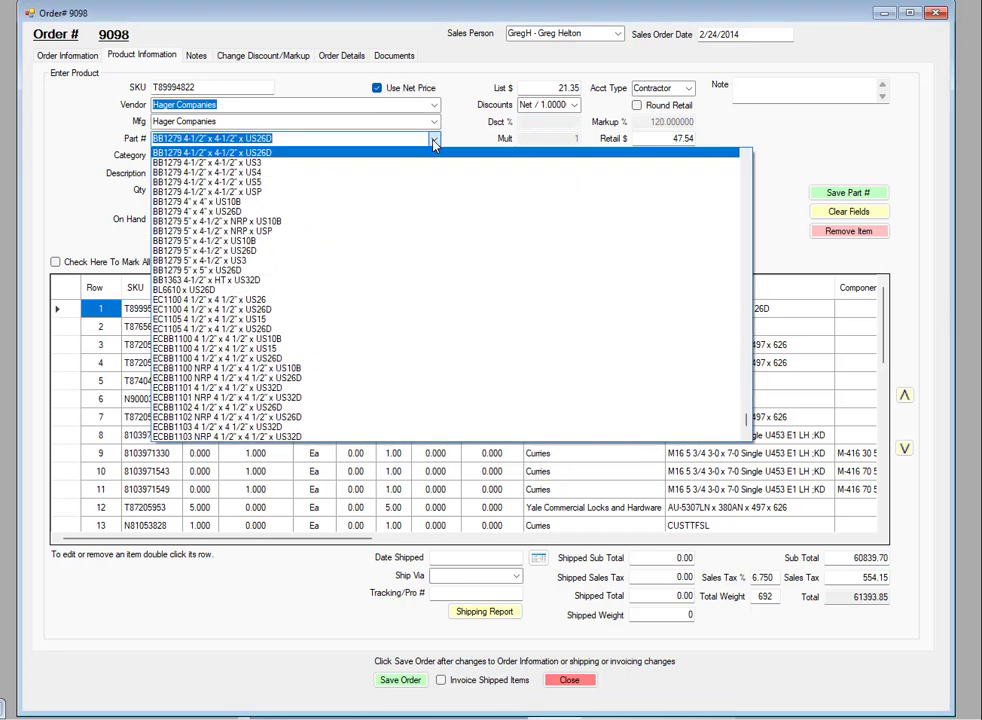
left_click(270, 152)
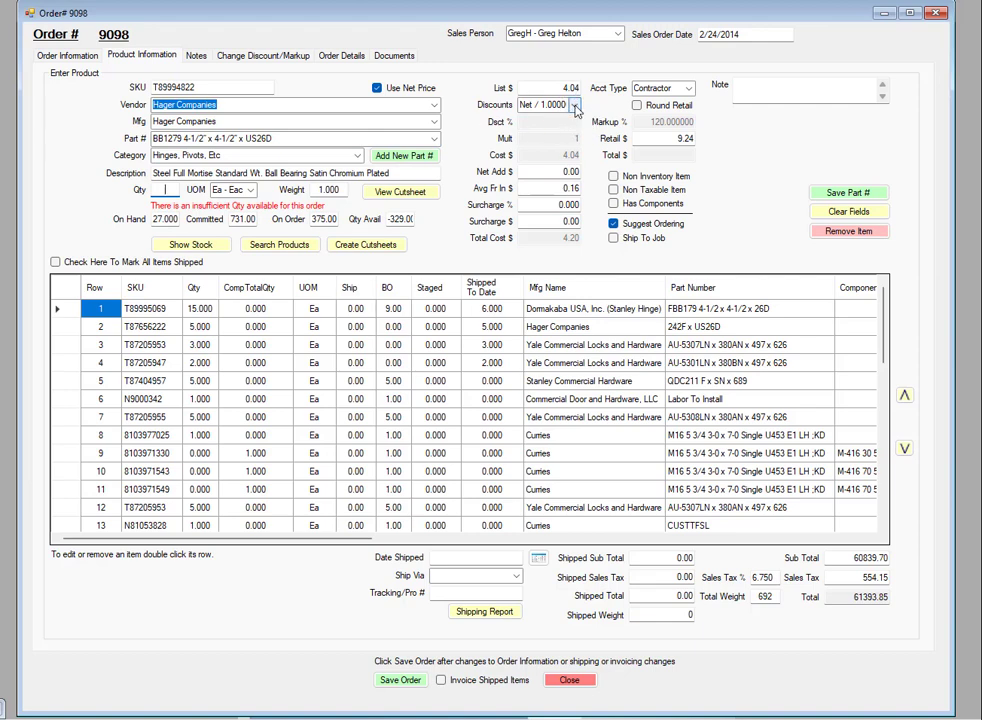
Change the product line's discount to Special and set its multiplier to .3
left_click(575, 107)
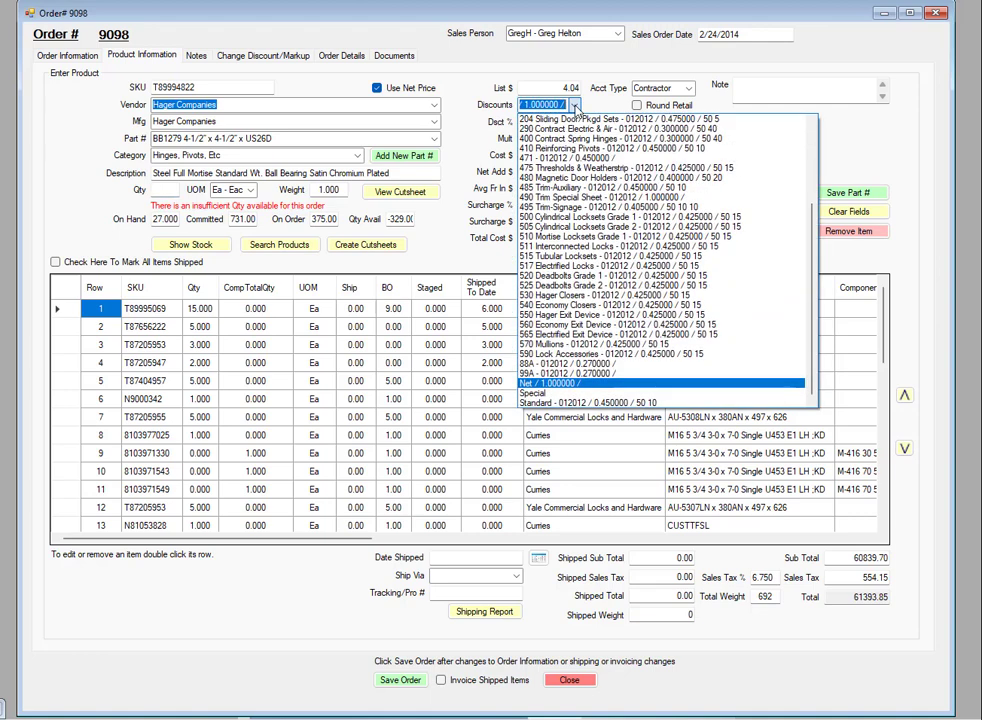
left_click(542, 394)
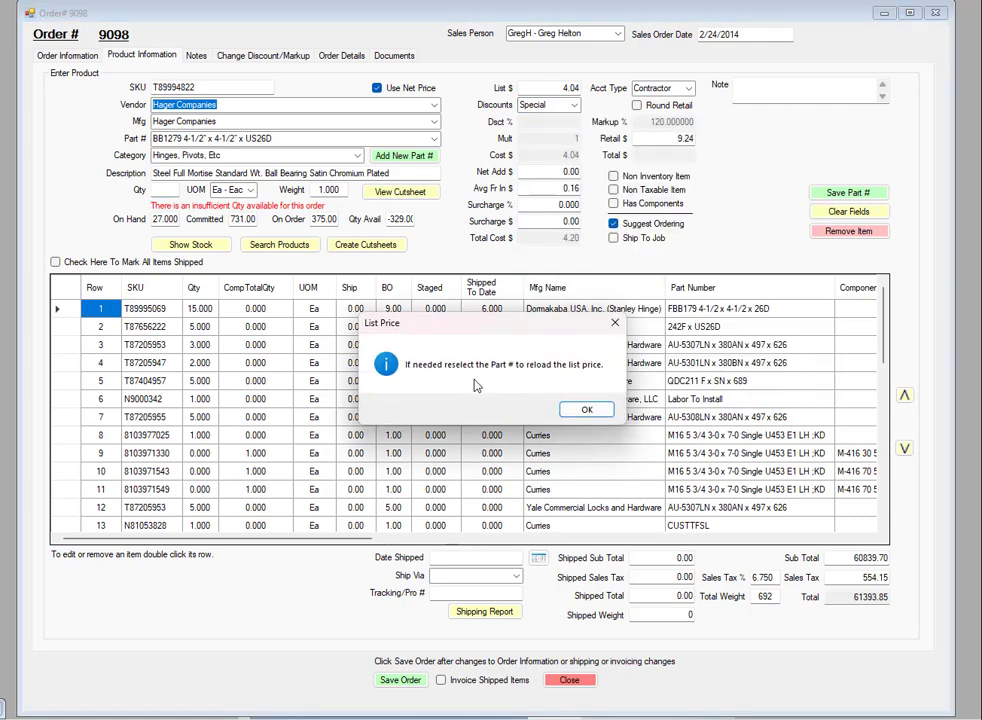
left_click(588, 414)
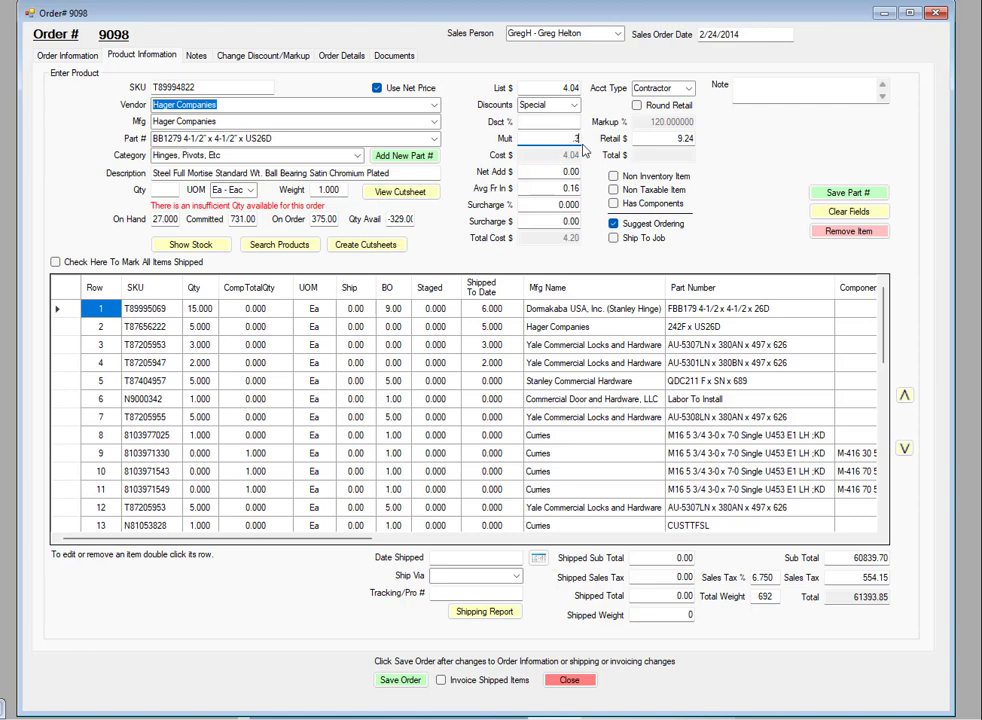
Turn off Use Net Price and reload the list price of part BB1279 4-1/2" x 4-1/2" x US26D
left_click(377, 89)
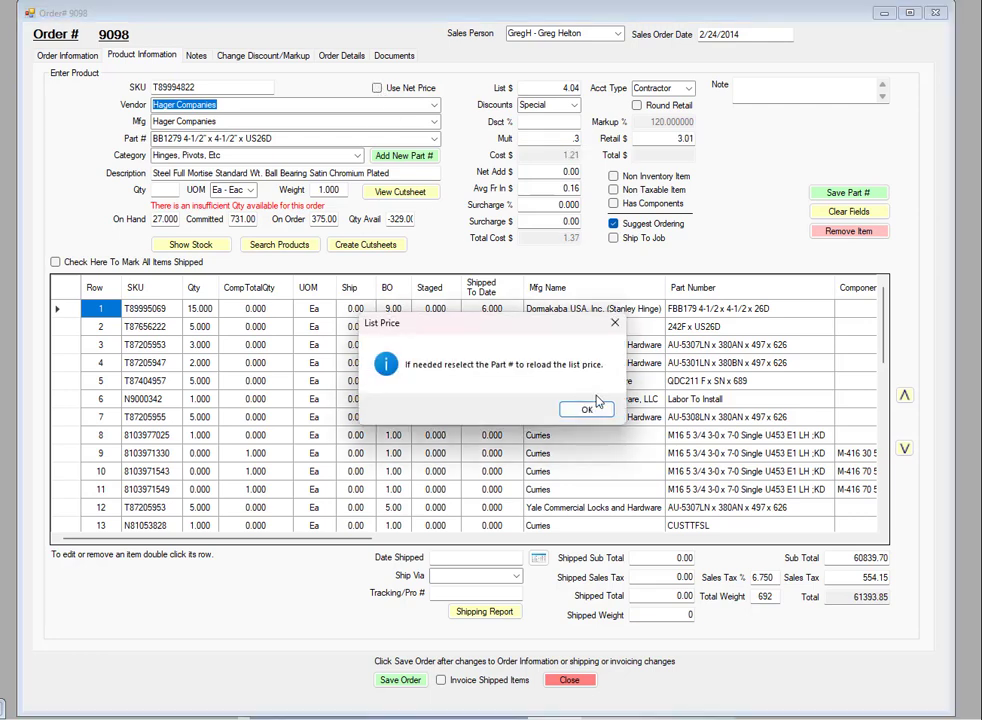
left_click(589, 411)
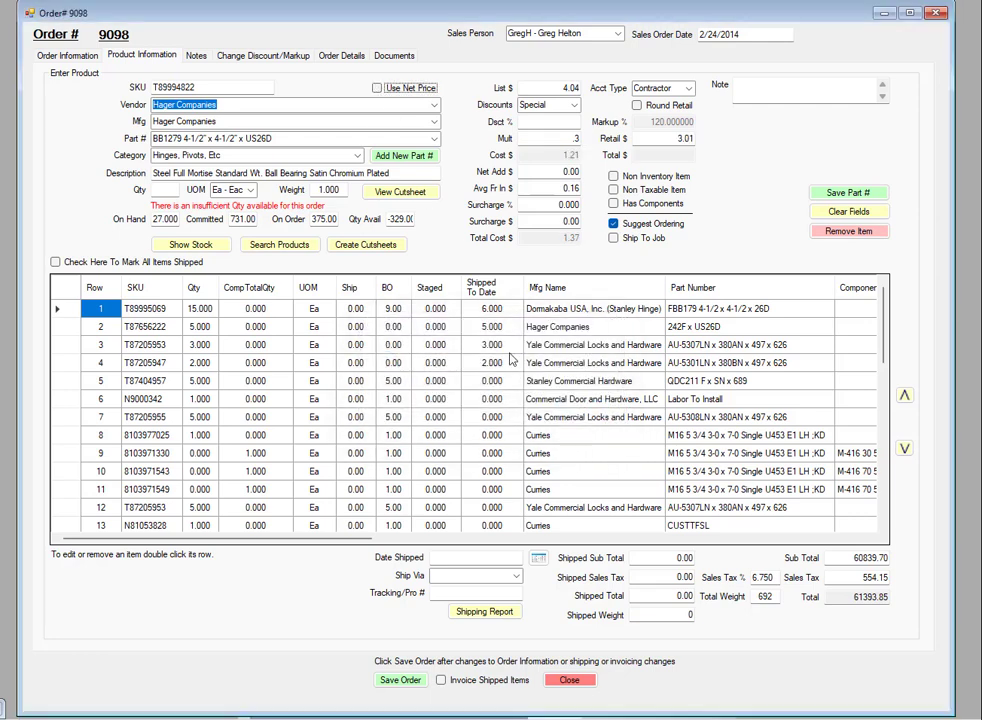
left_click(434, 140)
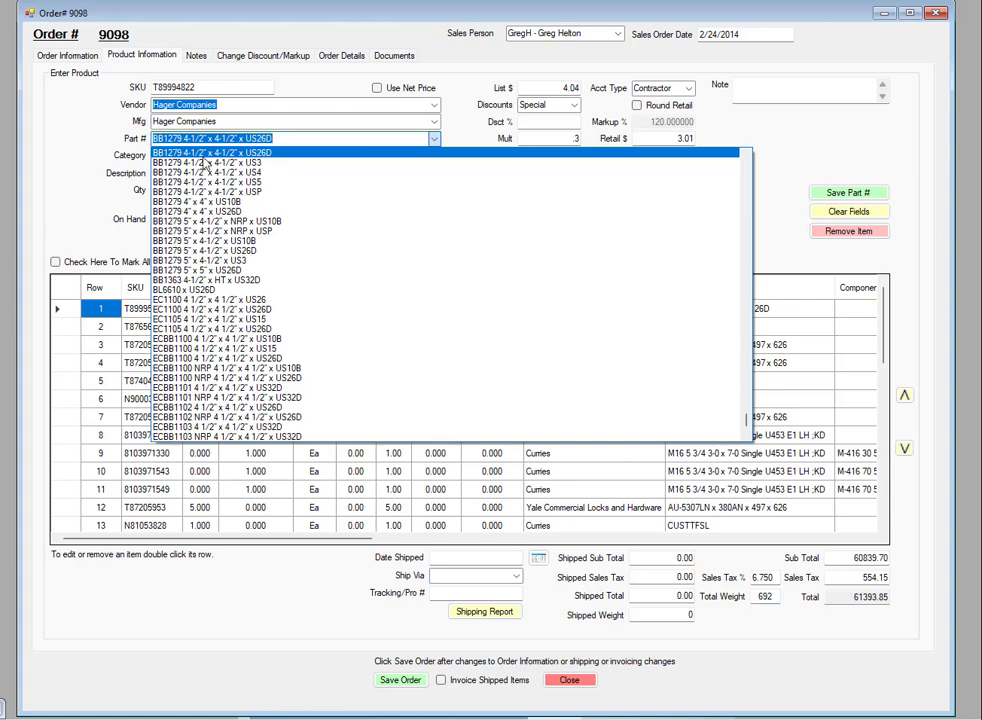
left_click(205, 156)
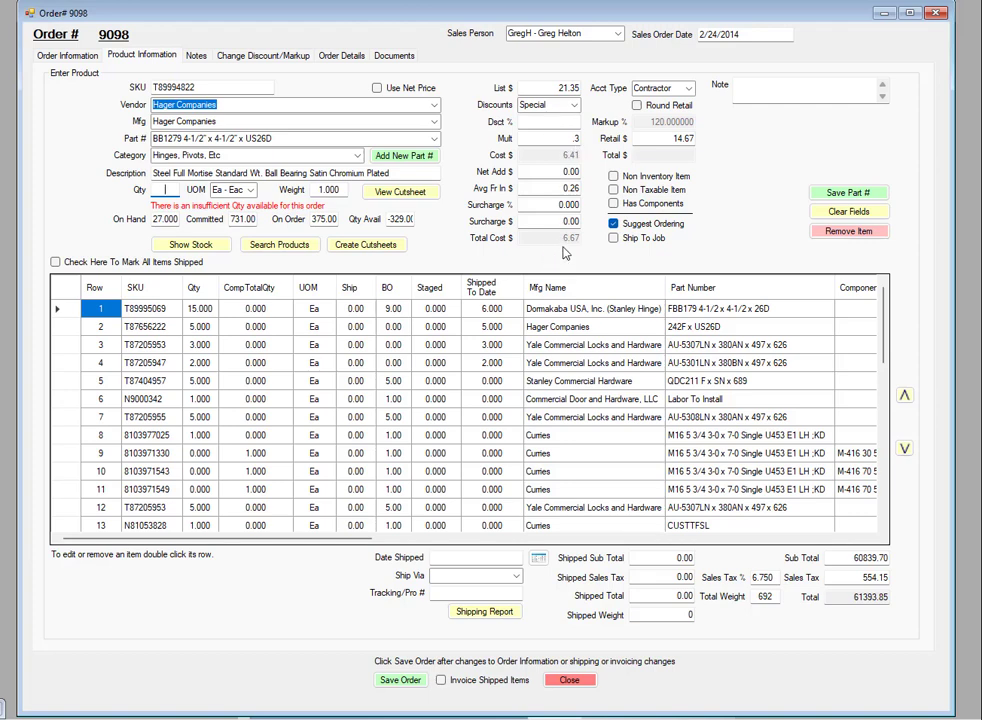
Set the product line's discount to 100 Contract Discountable BB - 012012
left_click(575, 106)
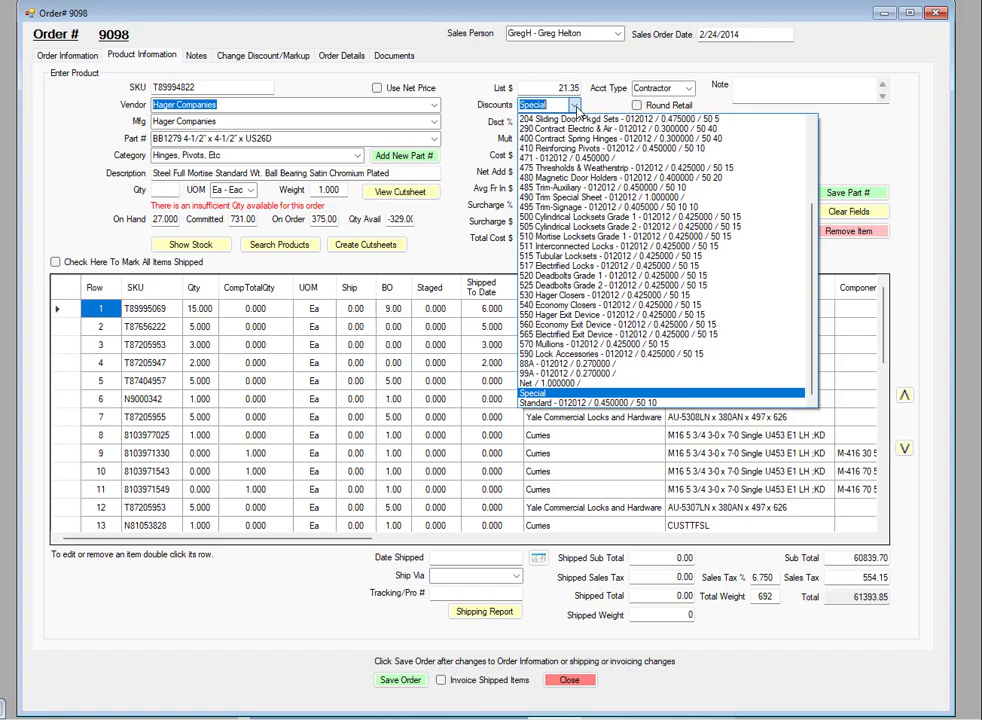
scroll(573, 135, "up", 10)
left_click(564, 130)
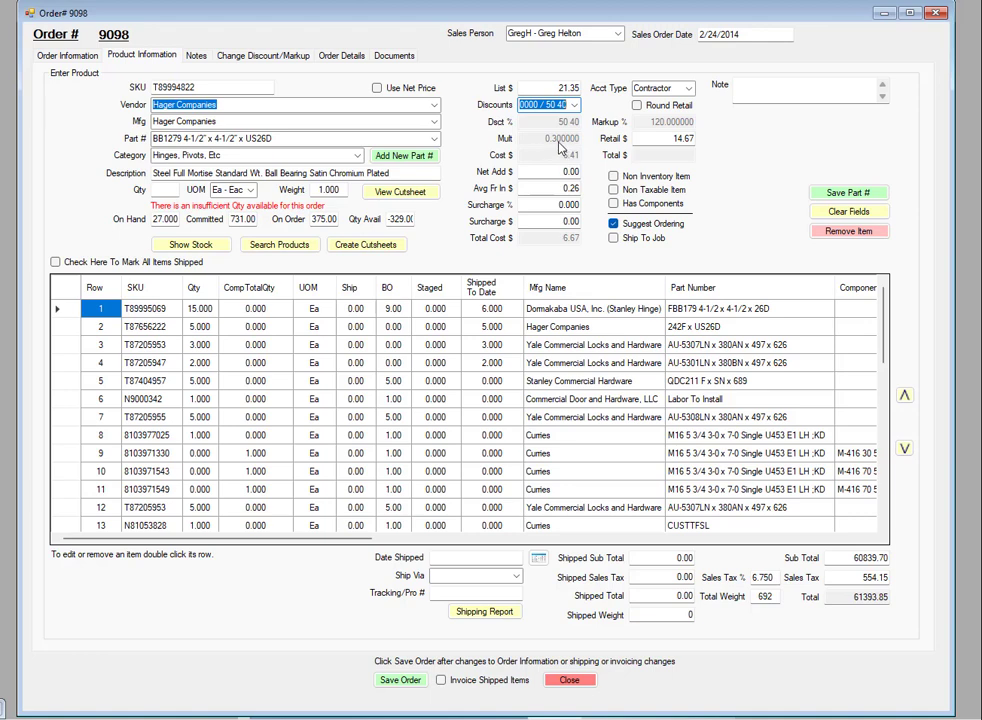
Switch the product line's discount to Special with a multiplier of .25
left_click(575, 105)
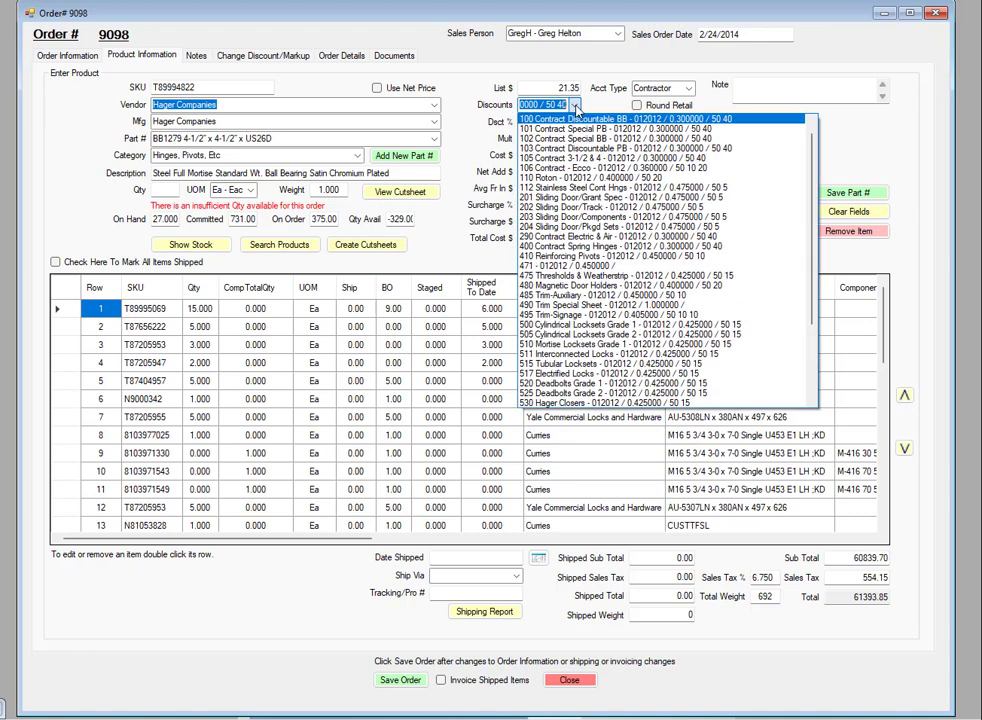
scroll(548, 395, "down", 5)
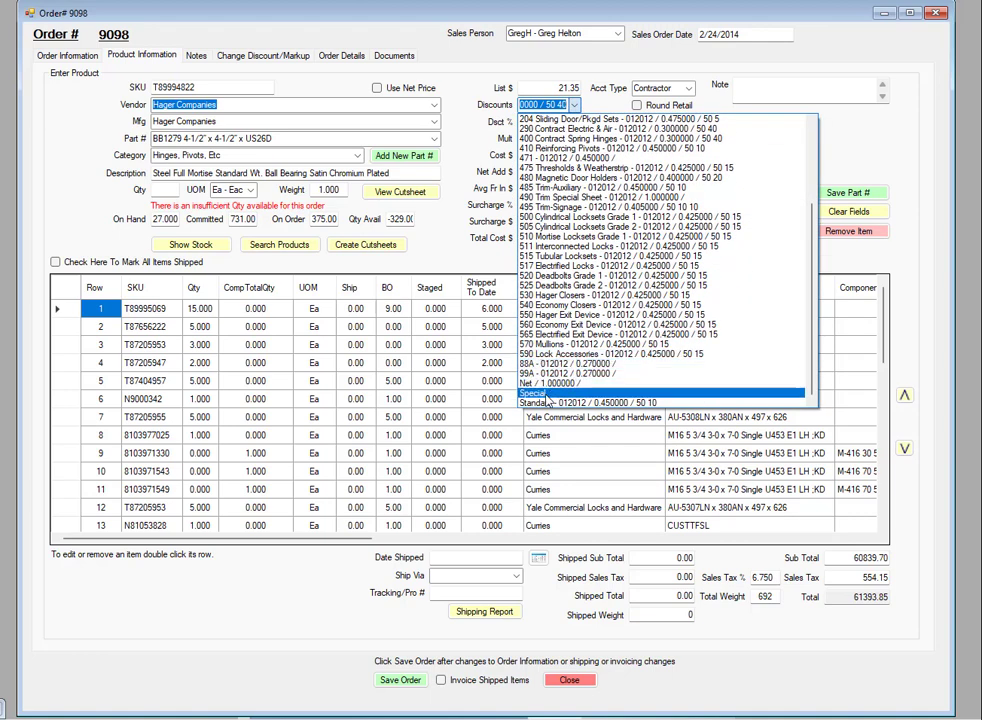
left_click(548, 393)
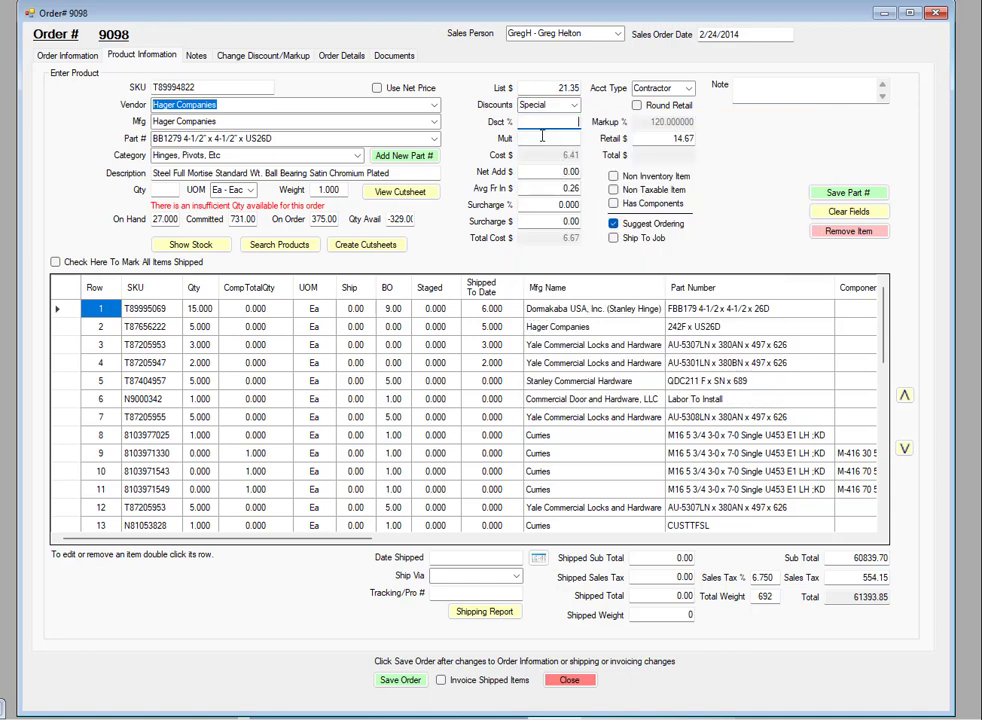
left_click(560, 139)
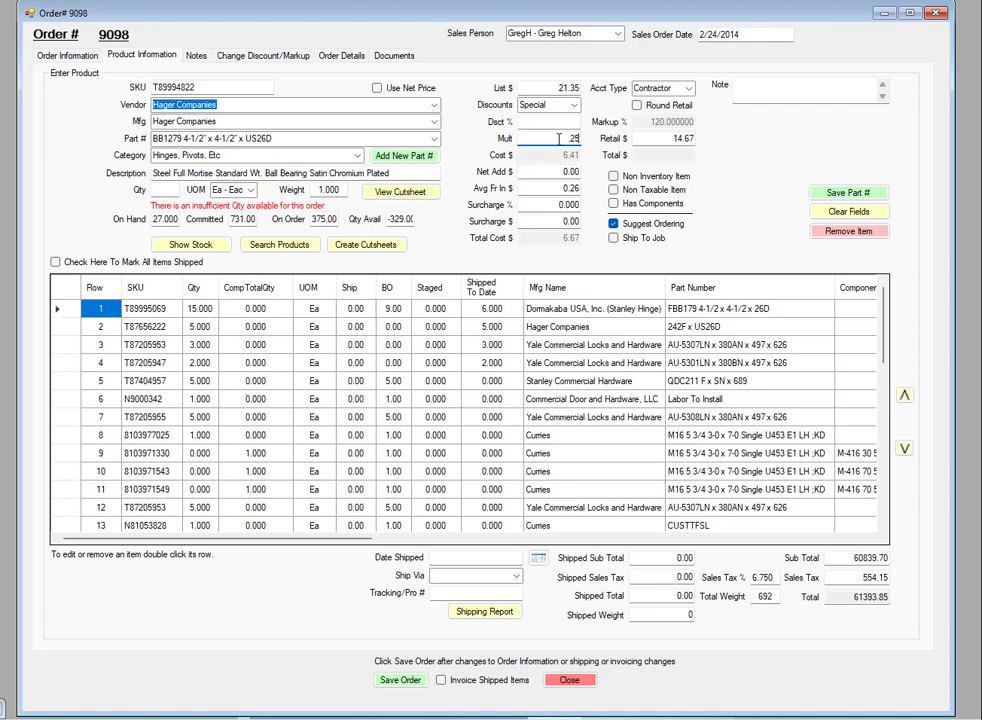
key("Tab")
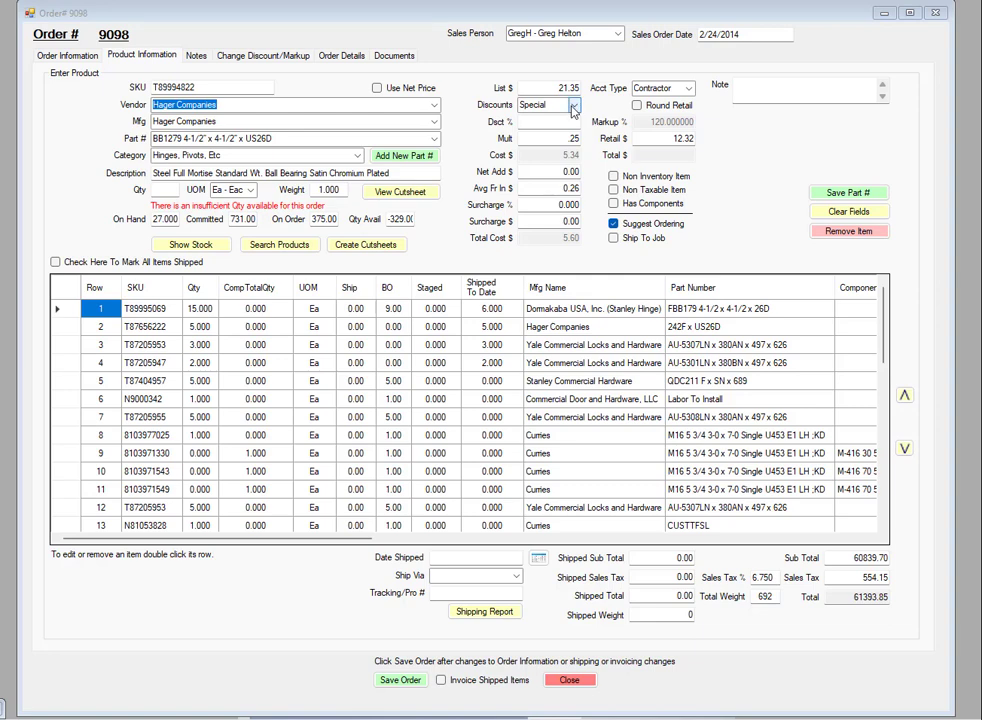
Clear the order's product entry fields and set the vendor to Hager Companies
left_click(841, 215)
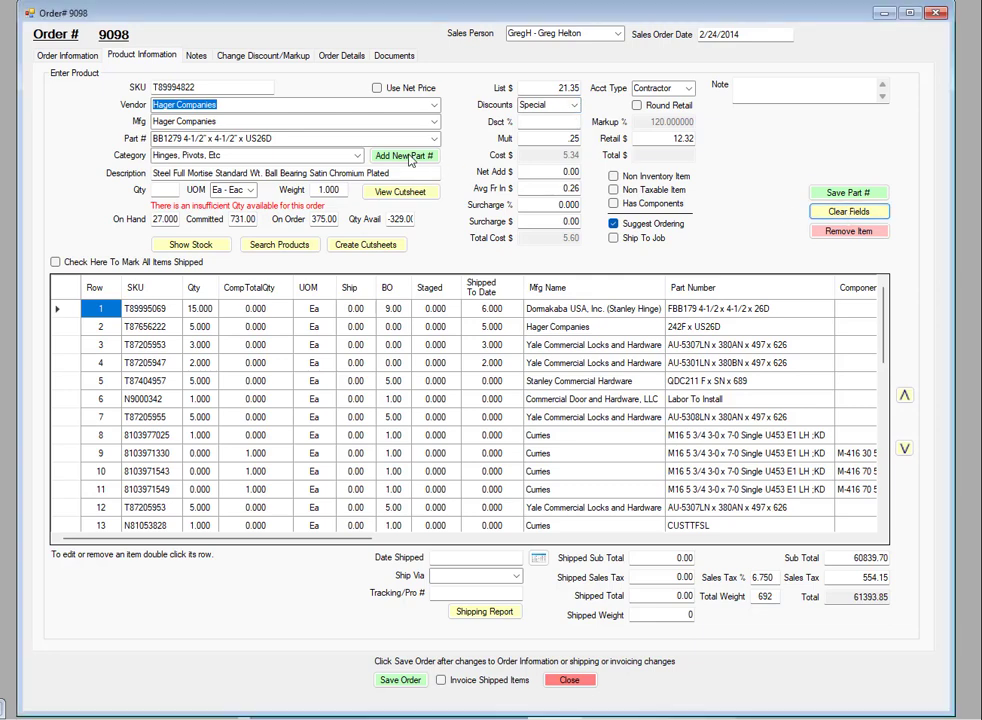
left_click(222, 104)
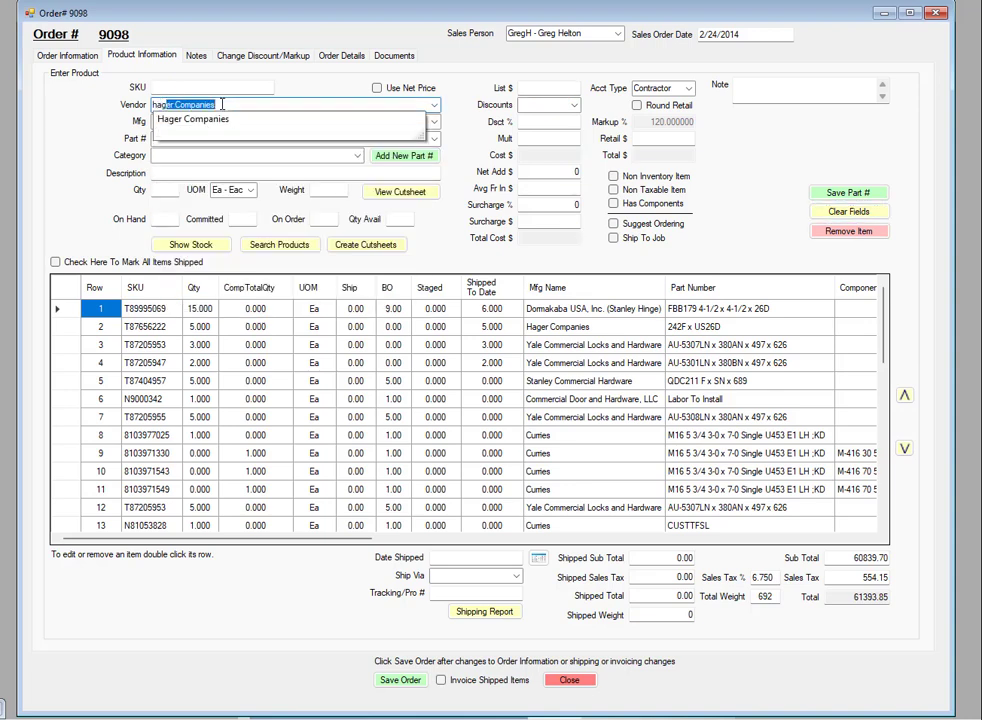
key("Return")
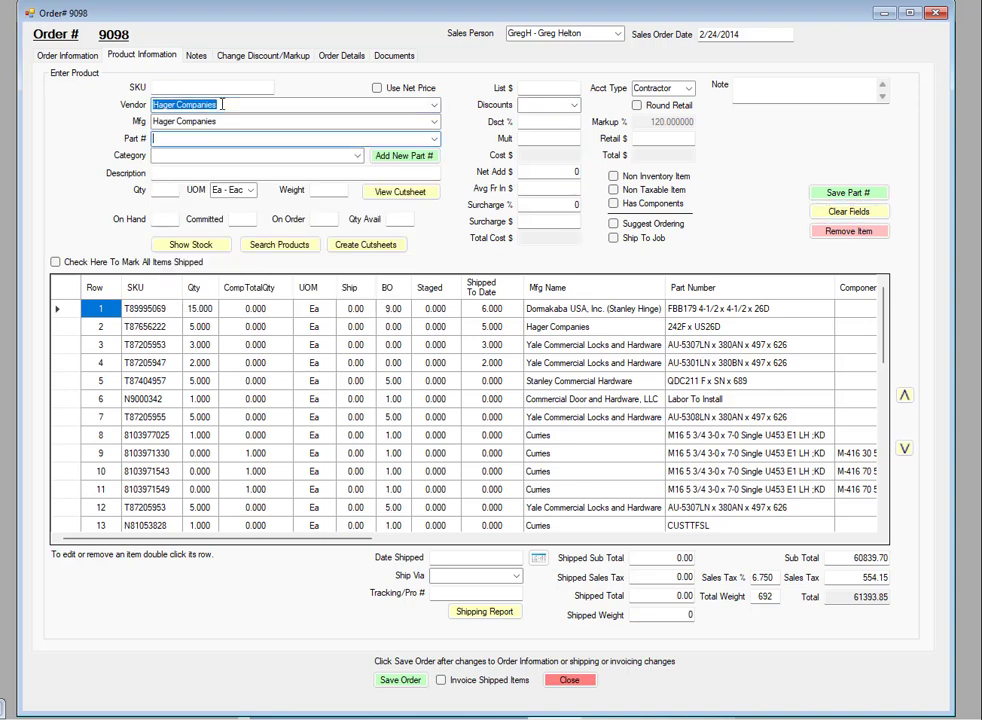
Enable Use Net Price and select part number 780-112HD x 79"OA x Clear for the product line
left_click(377, 89)
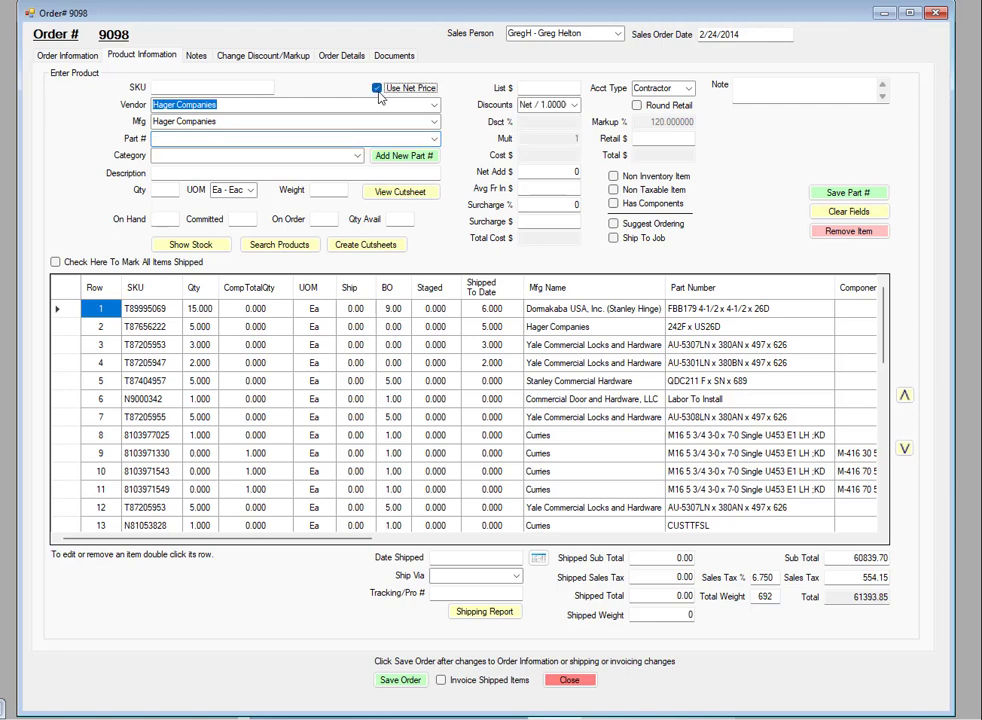
left_click(436, 140)
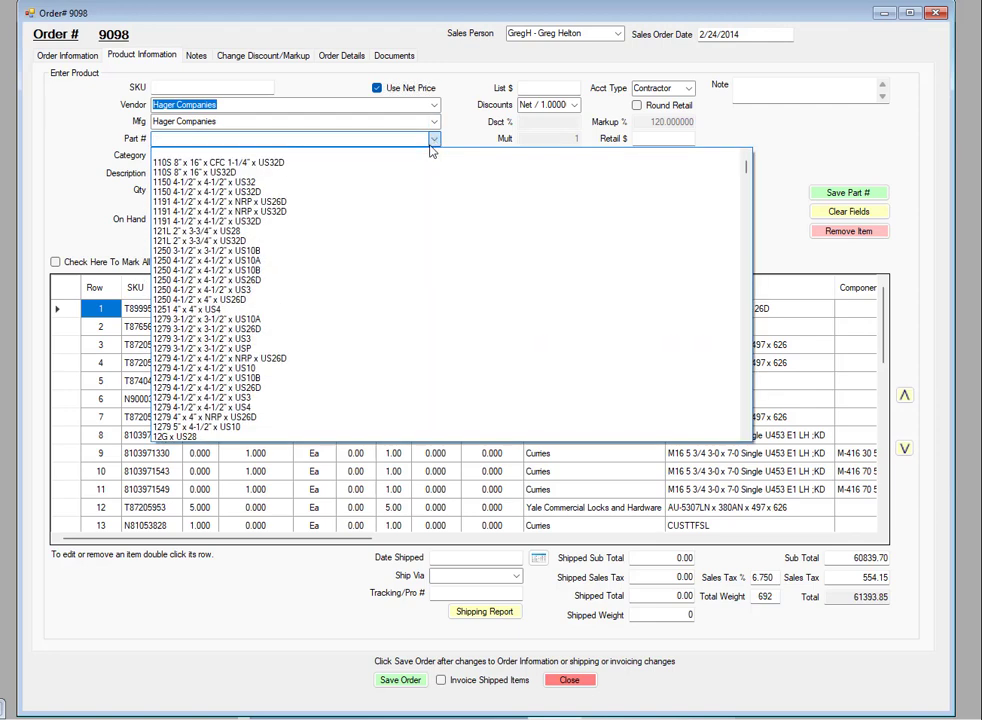
scroll(345, 222, "down", 1)
scroll(345, 222, "down", 10)
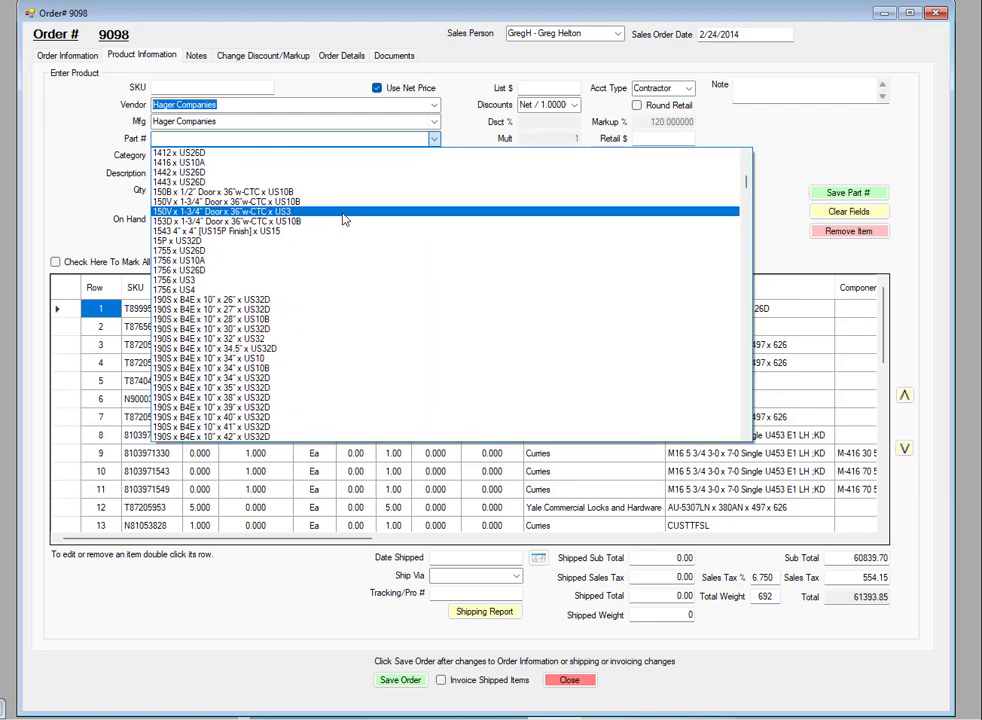
scroll(344, 219, "down", 15)
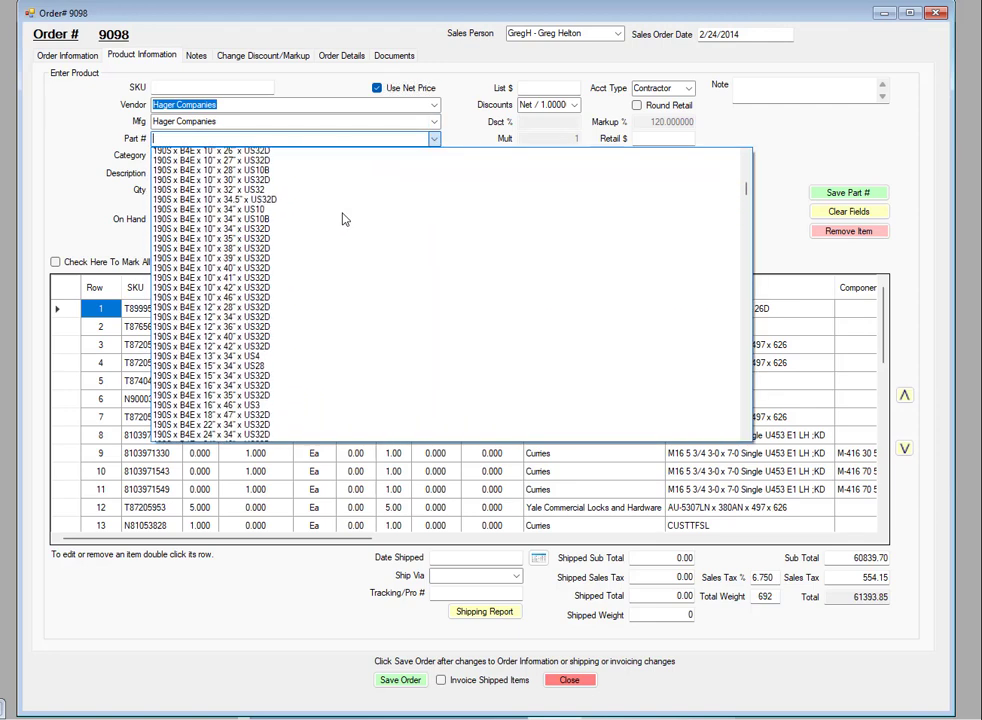
scroll(345, 212, "down", 20)
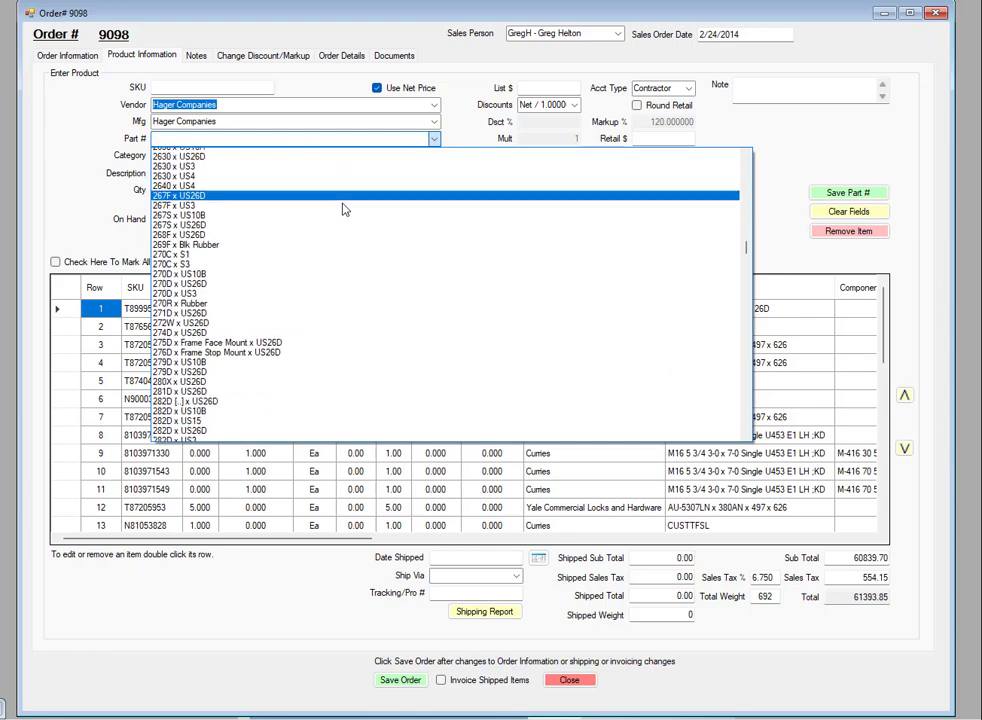
scroll(344, 198, "down", 20)
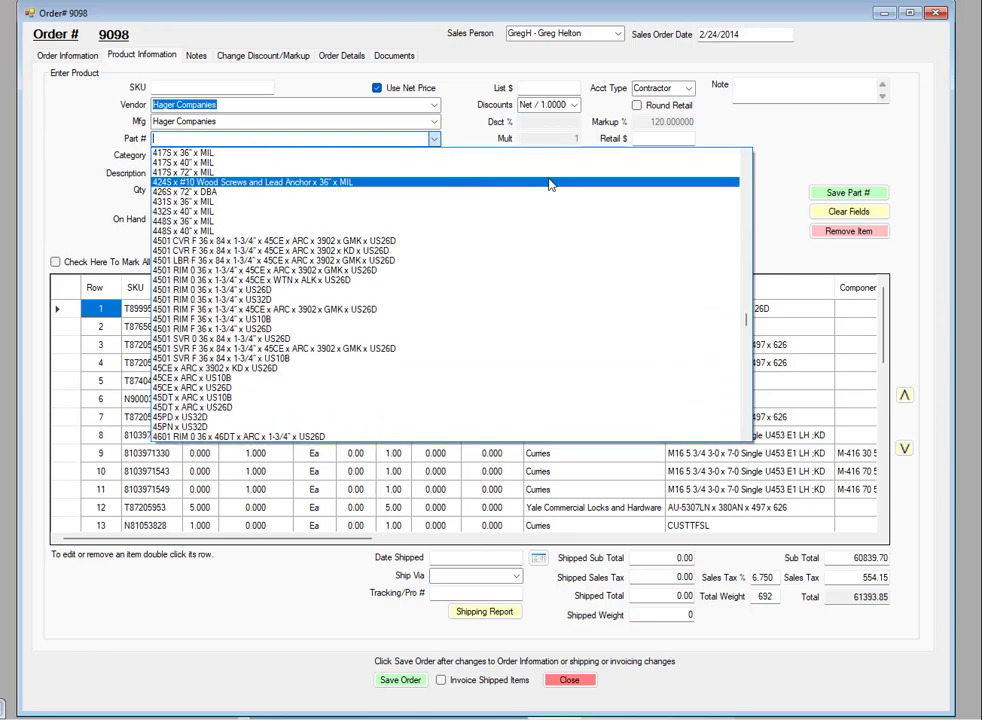
left_click_drag(745, 320, 748, 350)
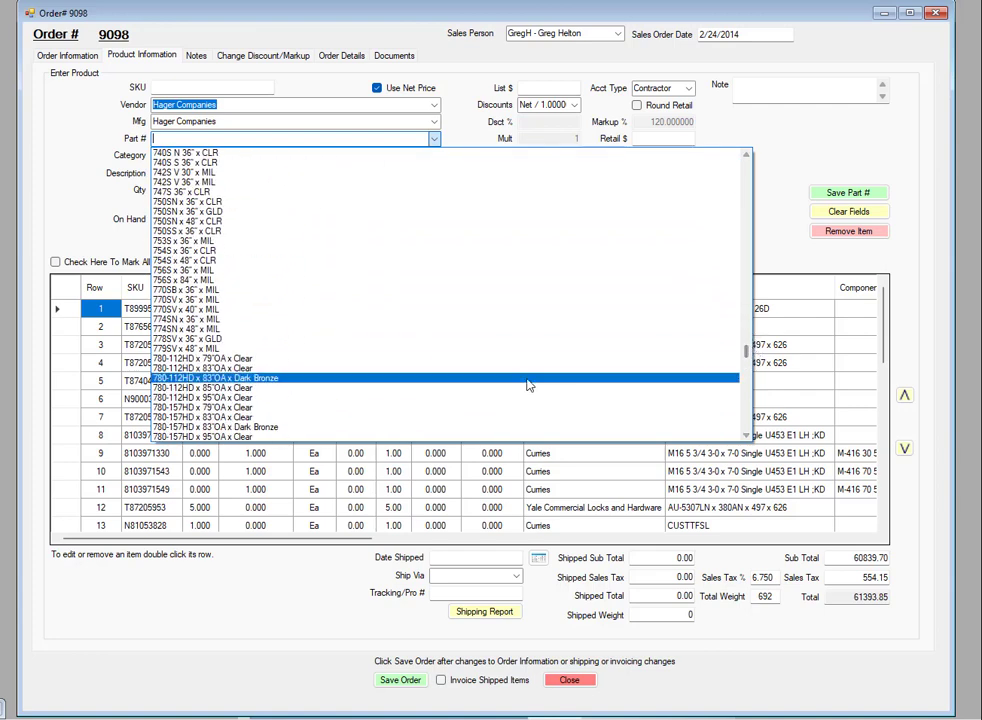
left_click(219, 368)
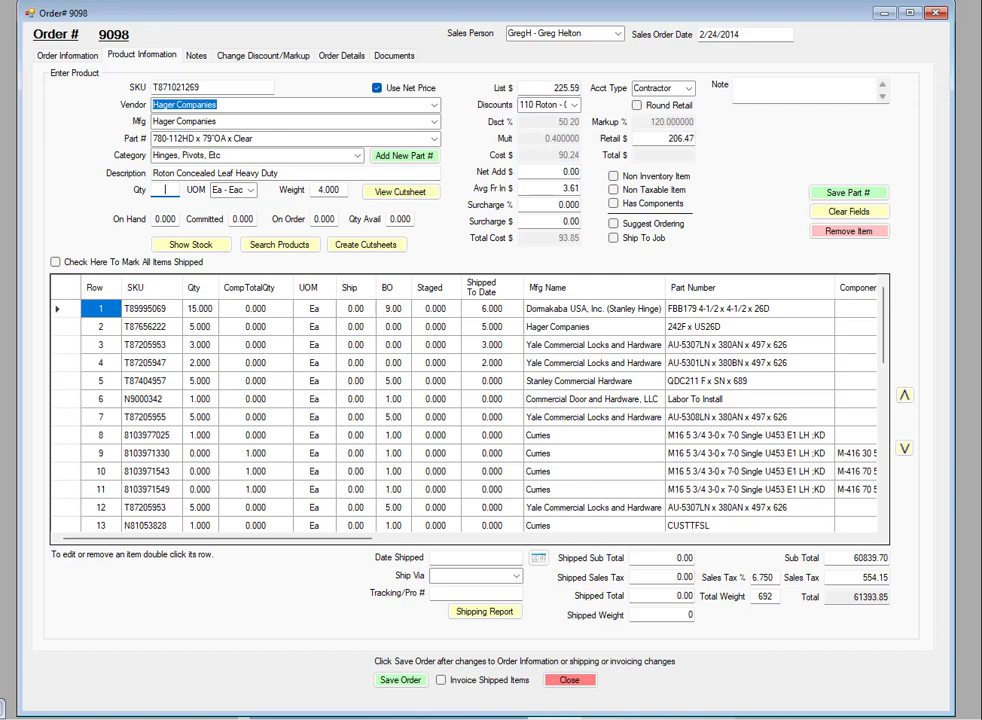
Load part 780-112HD x 79"OA x Clear in the Add/Edit Products form and check its Special Net Price
left_click(2, 709)
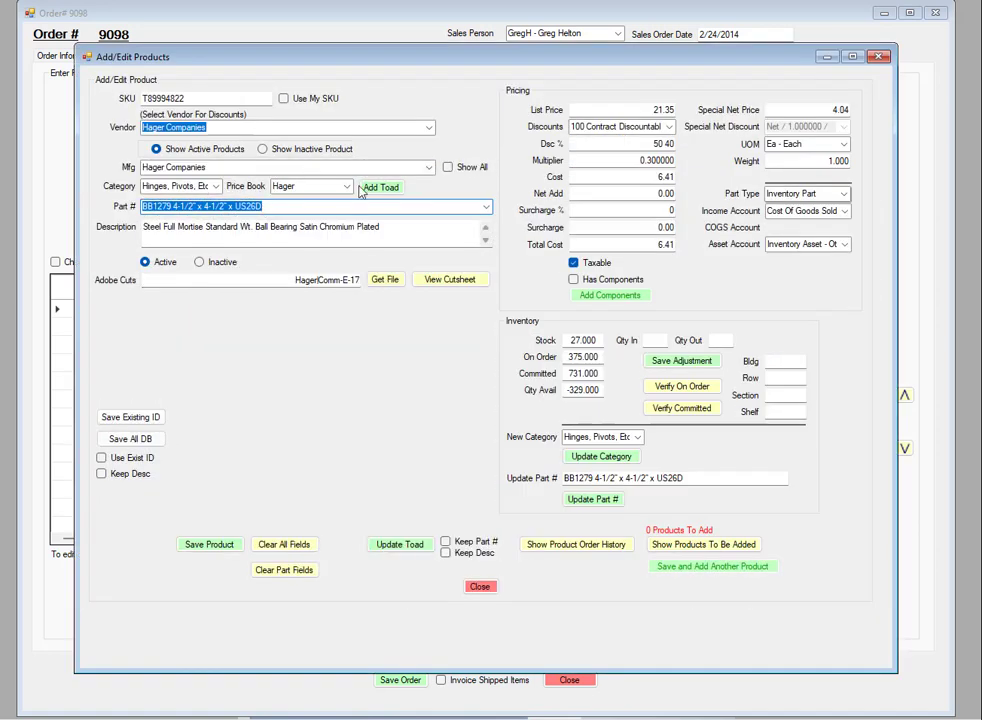
left_click(488, 213)
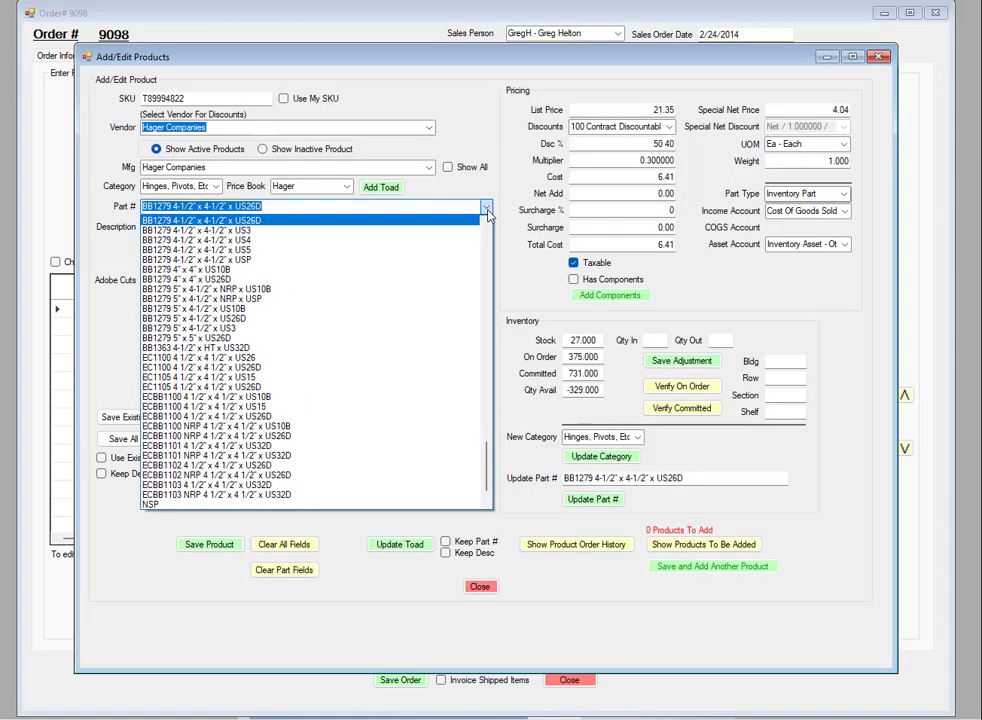
left_click_drag(488, 458, 488, 300)
left_click(215, 240)
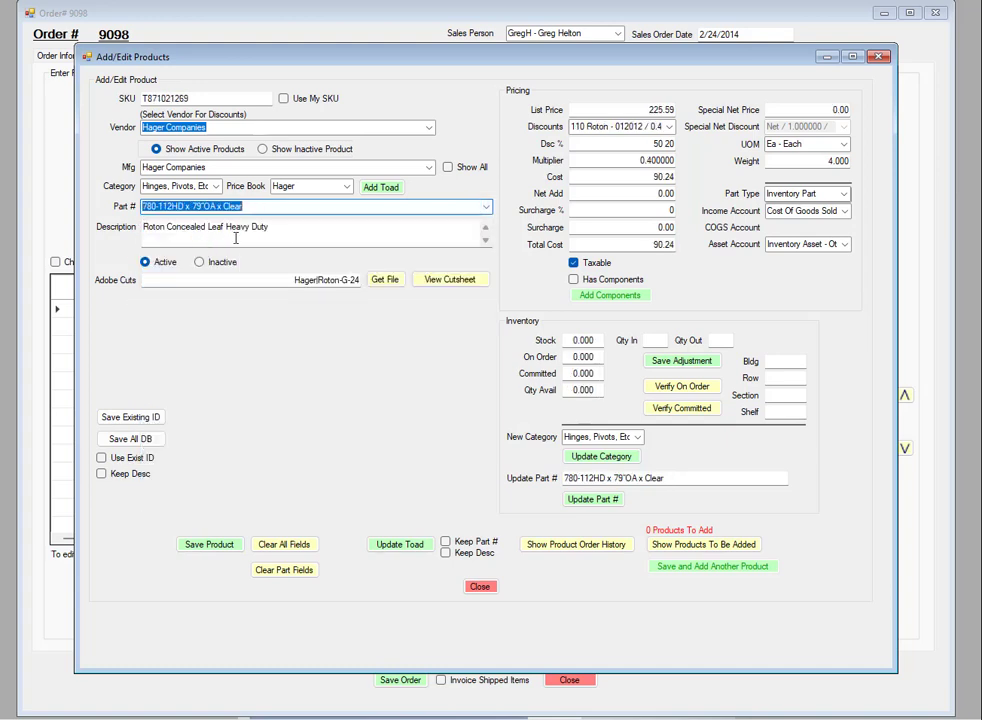
left_click(835, 109)
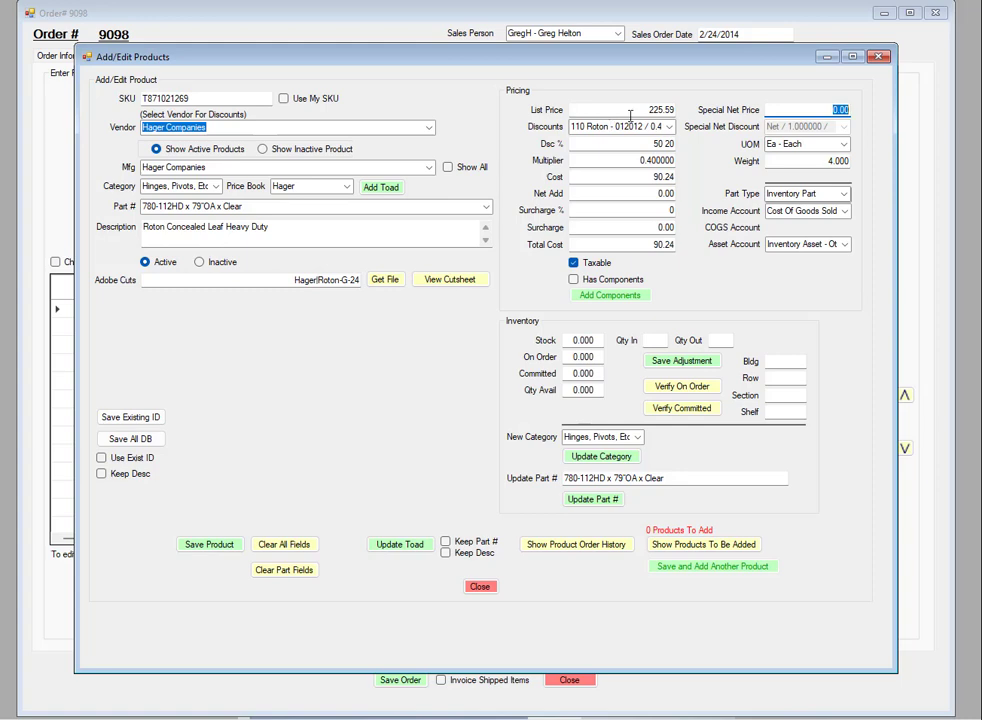
Minimize the Add/Edit Products form after comparing it with the order, and clear the order's product entry fields
left_click_drag(695, 62, 453, 199)
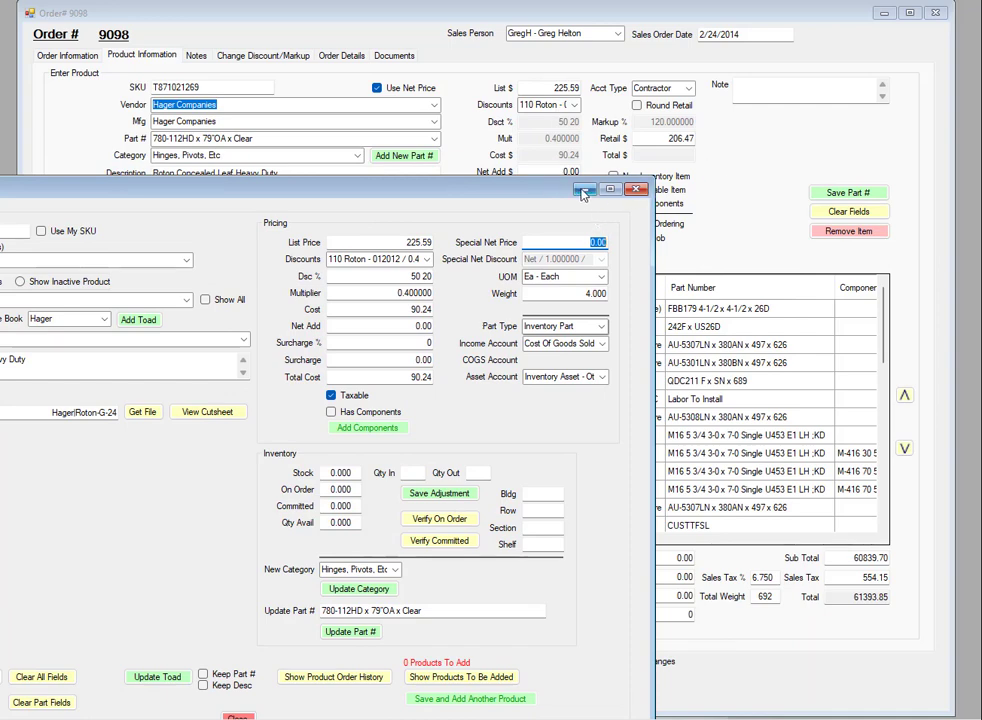
left_click(583, 193)
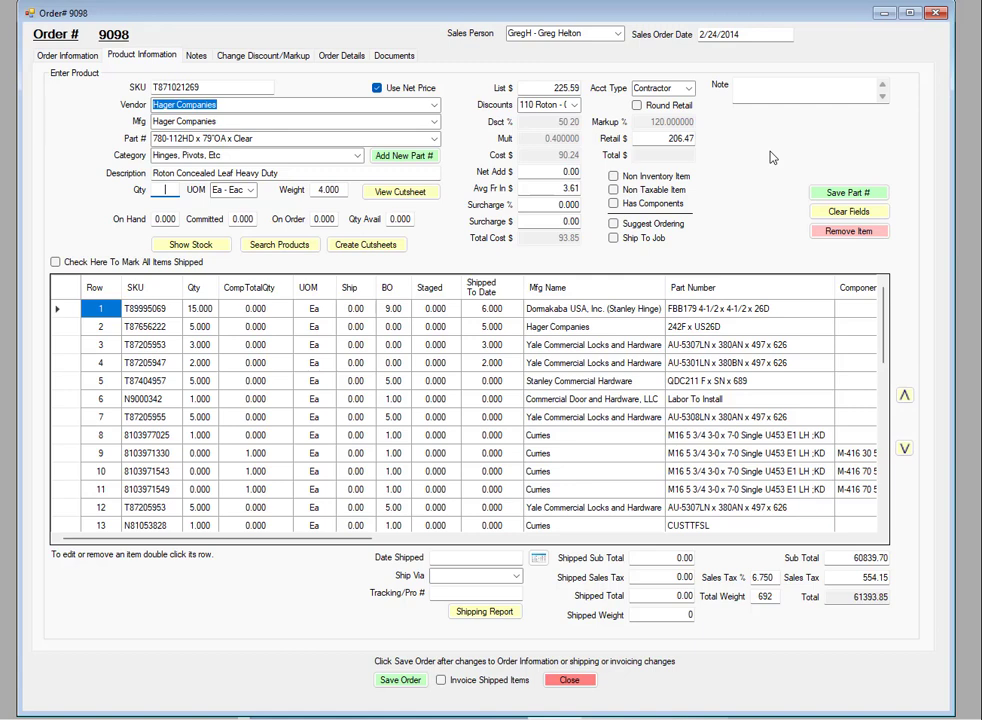
left_click(847, 212)
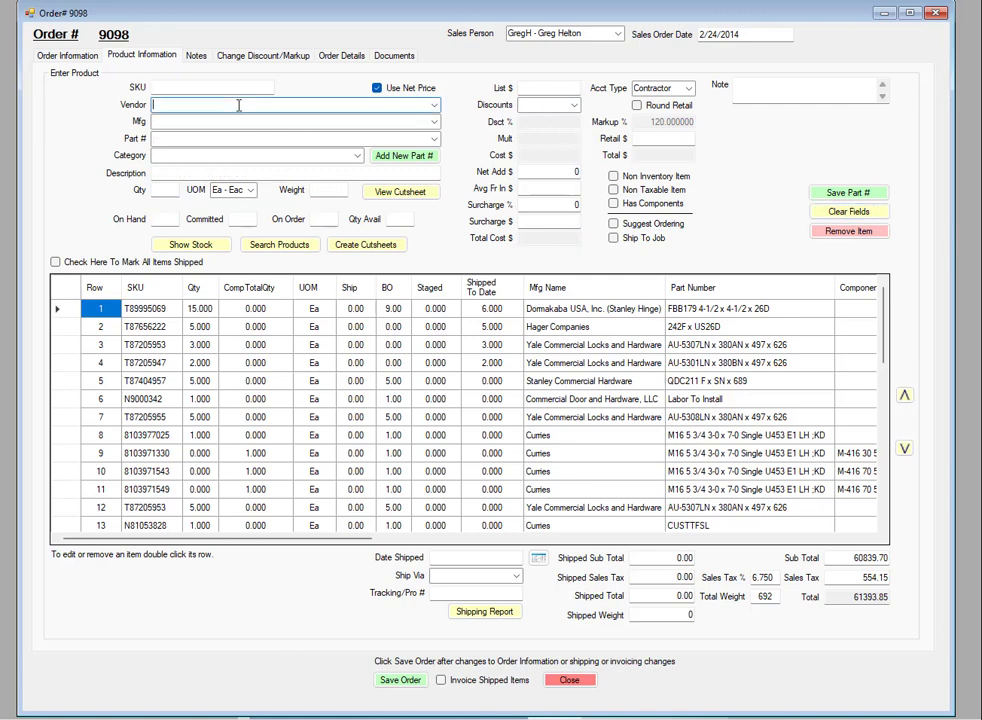
Set the product line's vendor and manufacturer to Algoma Hardwoods, Inc
type("Algoma Hardwoods, Inc.")
key("Return")
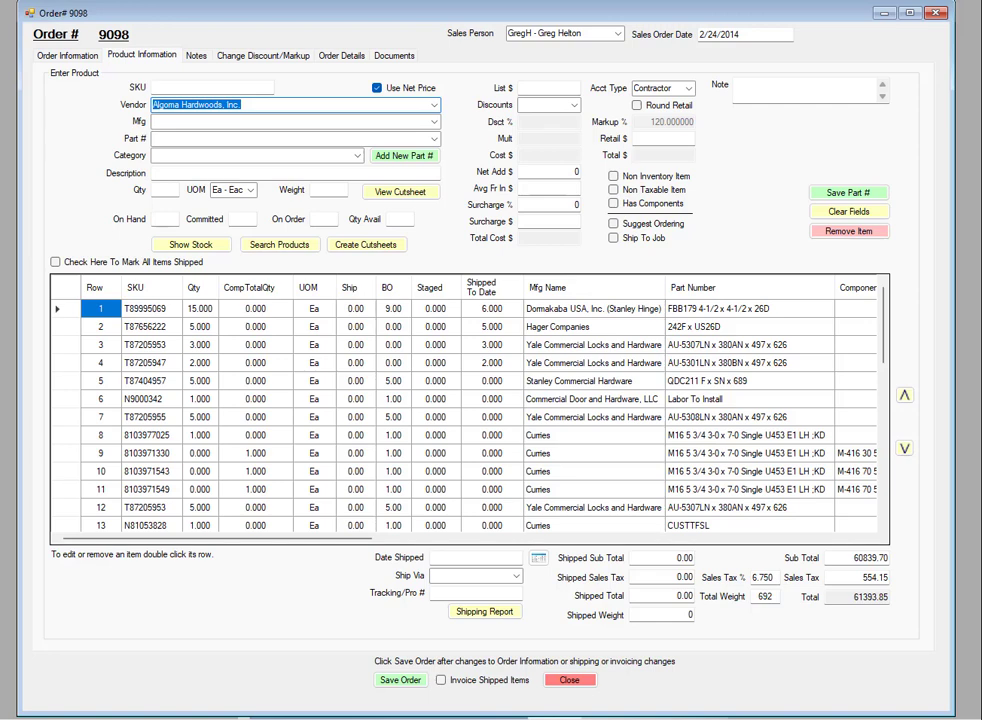
key("Tab")
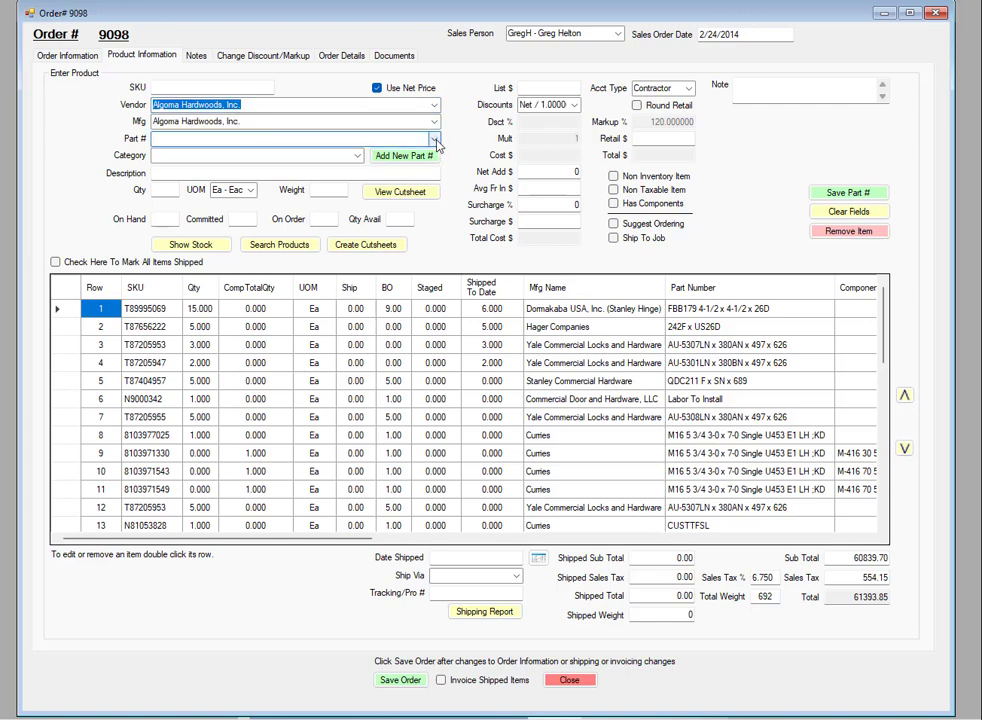
Turn off Use Net Price for the product line and choose the blank discount entry
left_click(385, 90)
left_click(572, 107)
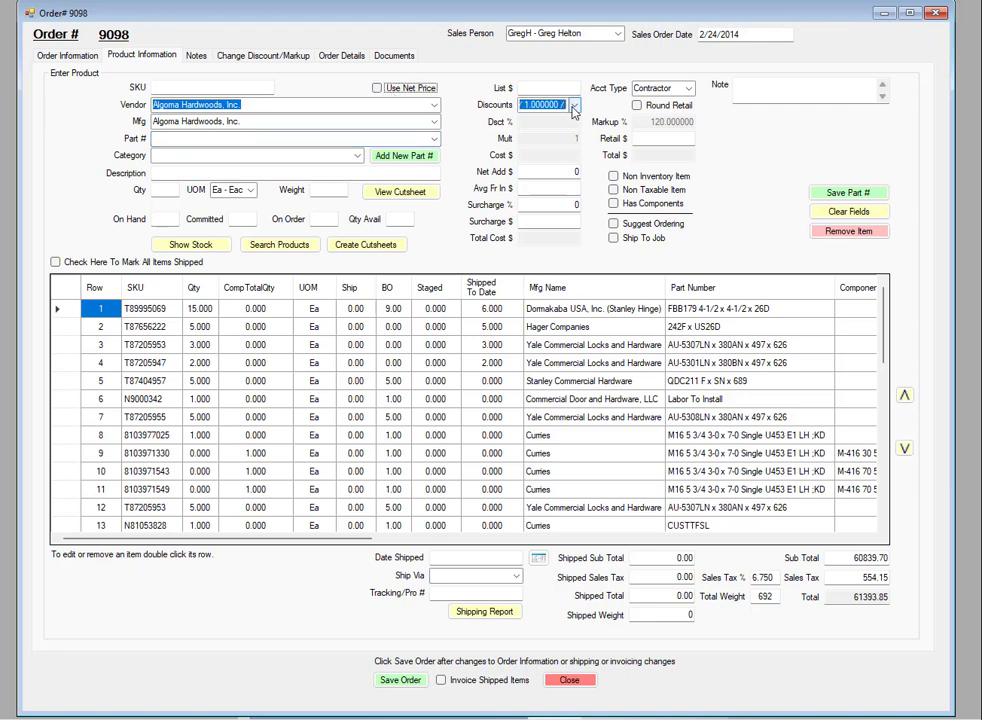
left_click(555, 120)
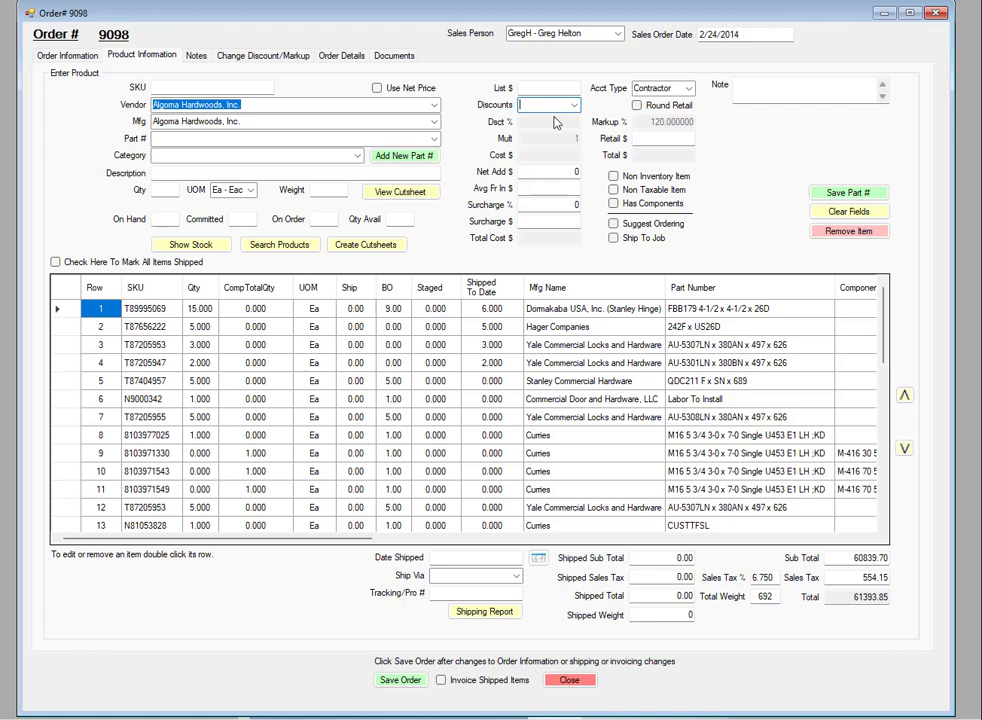
Select part number FD 1668 AMAH F CH LH SPF 45M and set its list price to 150
left_click(434, 139)
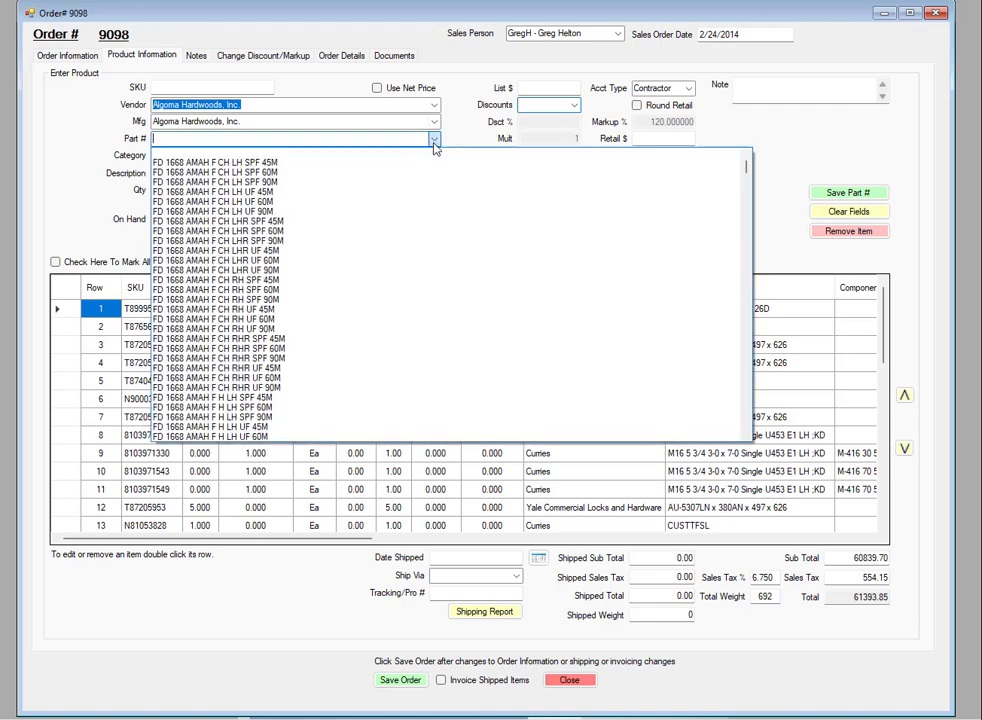
left_click(217, 162)
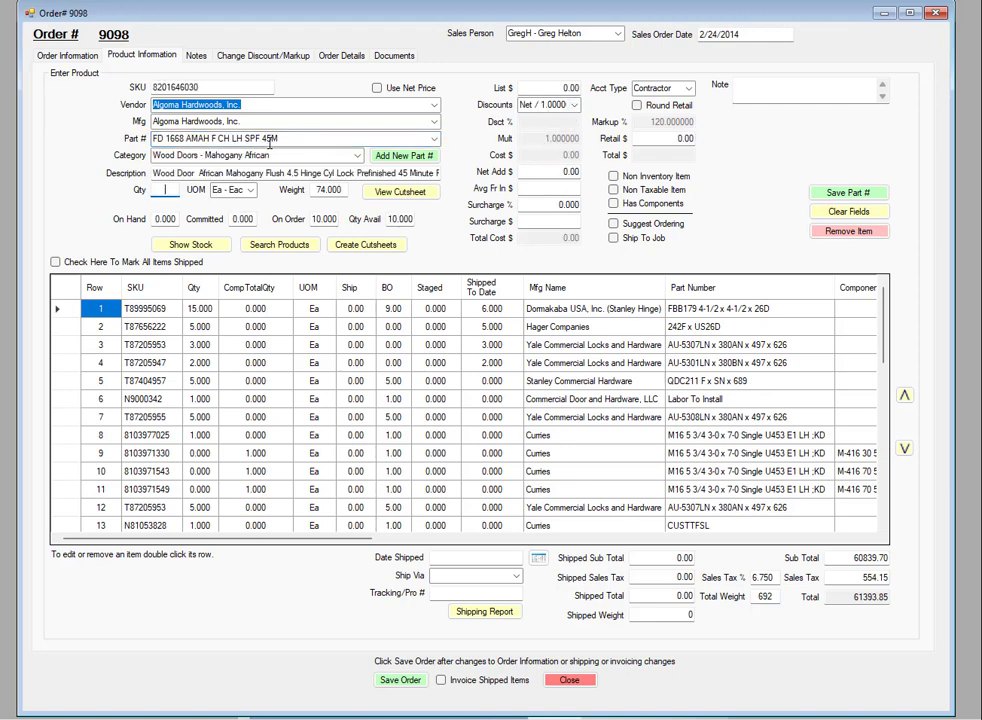
left_click(583, 87)
type("150")
left_click(537, 171)
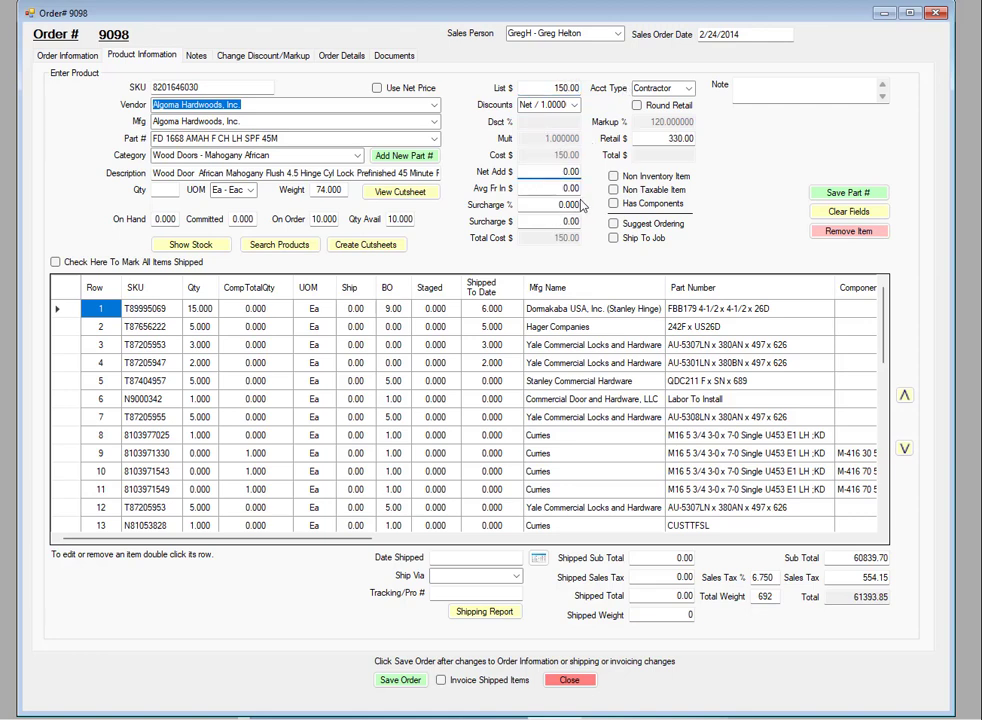